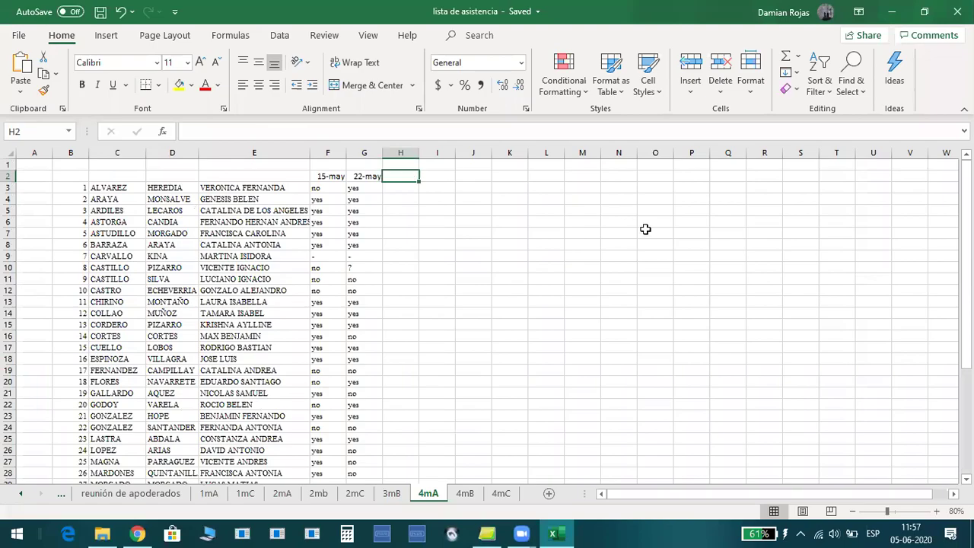
Add the date headers 28-05 in H2 and 05-06 in I2 of the 4mA attendance sheet
text(28-05)
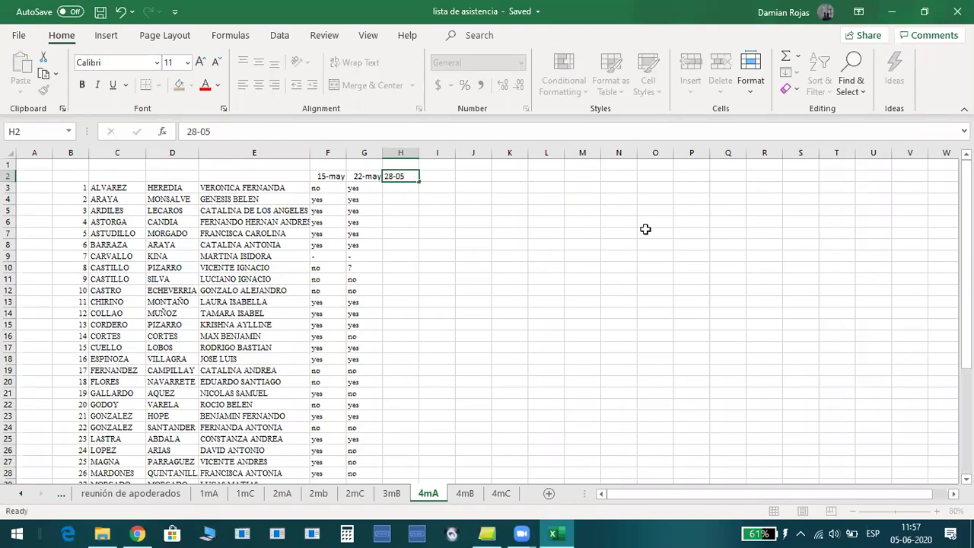
key(Tab)
text(0)
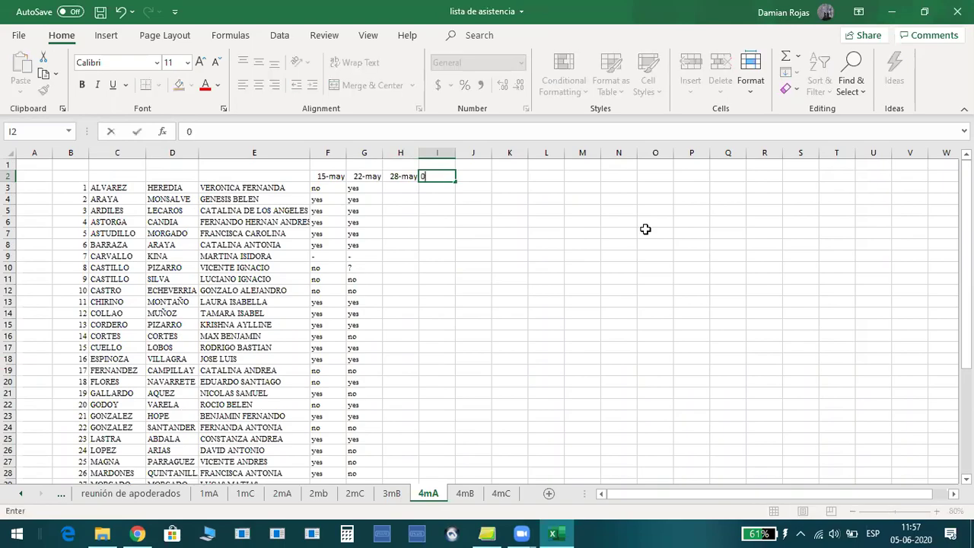
text(5-06)
key(Return)
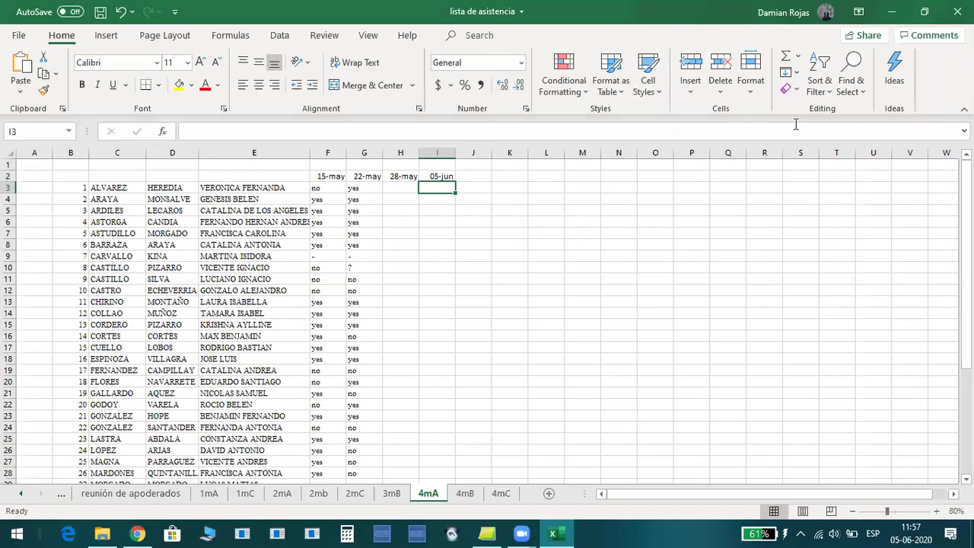
Record the 05-jun attendance for students 1 to 4: "-" in I3 and "yes" in I4 to I6
text(-)
key(Return)
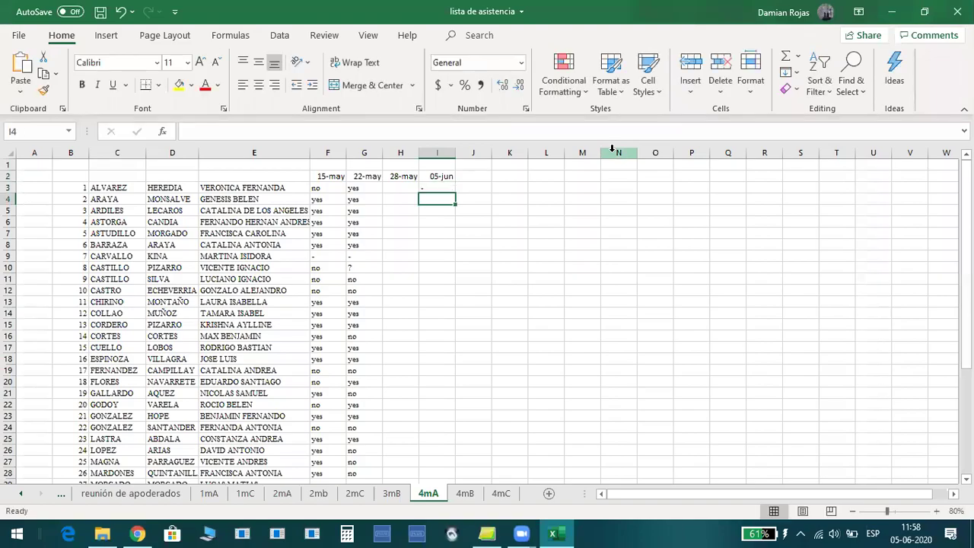
click(521, 533)
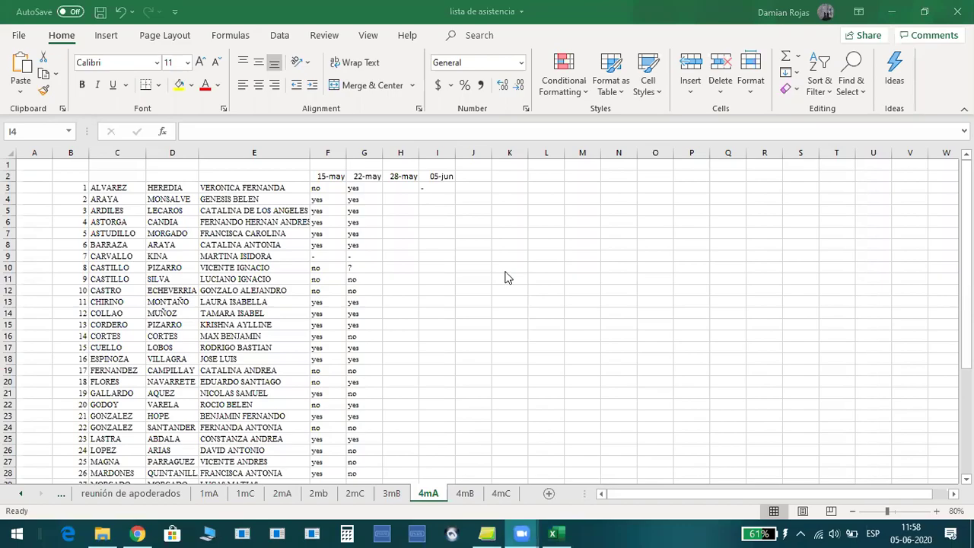
click(445, 197)
text(yes)
key(Return)
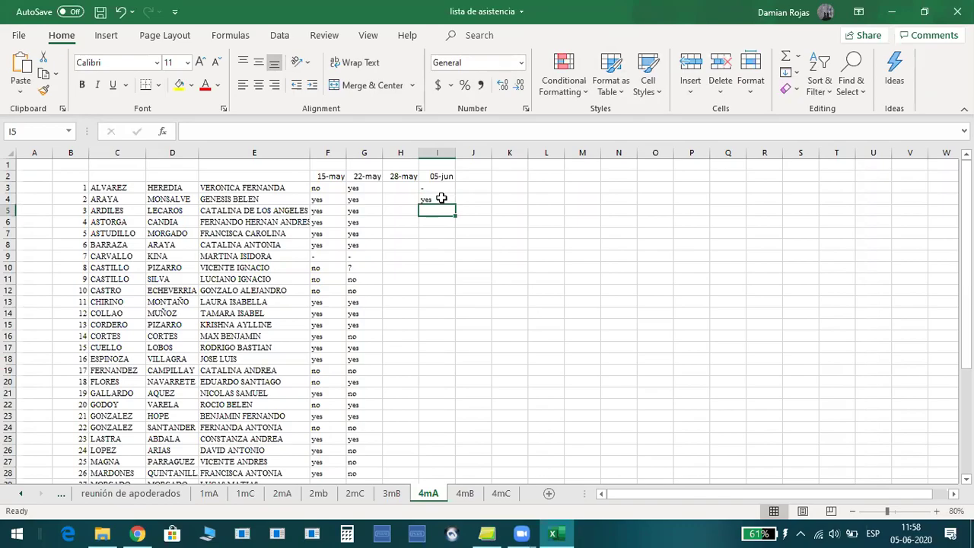
text(yes)
key(Return)
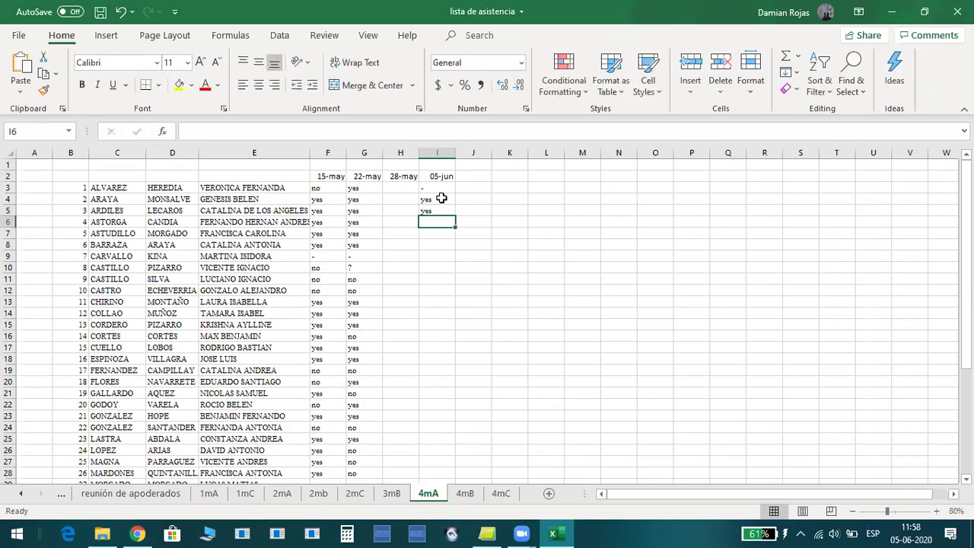
text(yes)
key(Return)
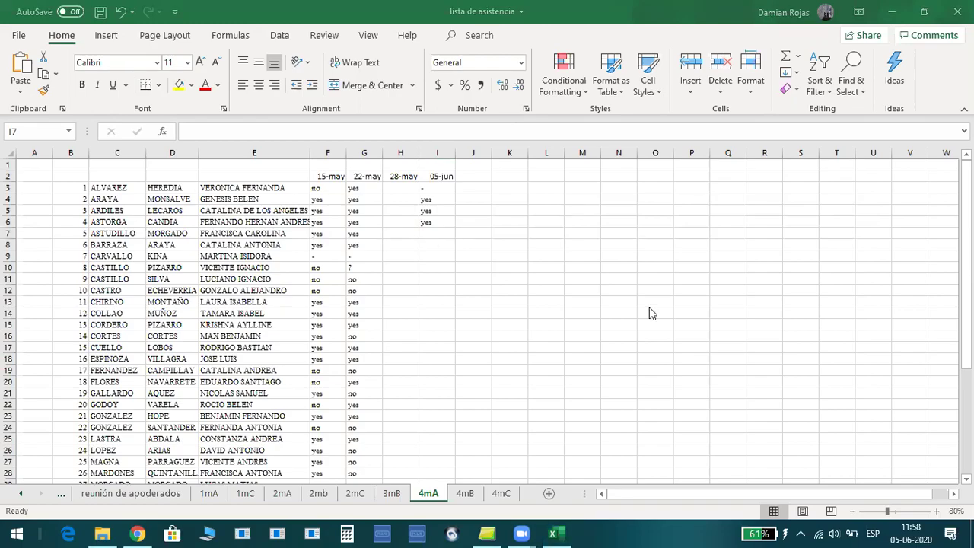
Record the 05-jun attendance for students 5 to 7: "yes" in I7 and I8, "-" in I9
click(435, 234)
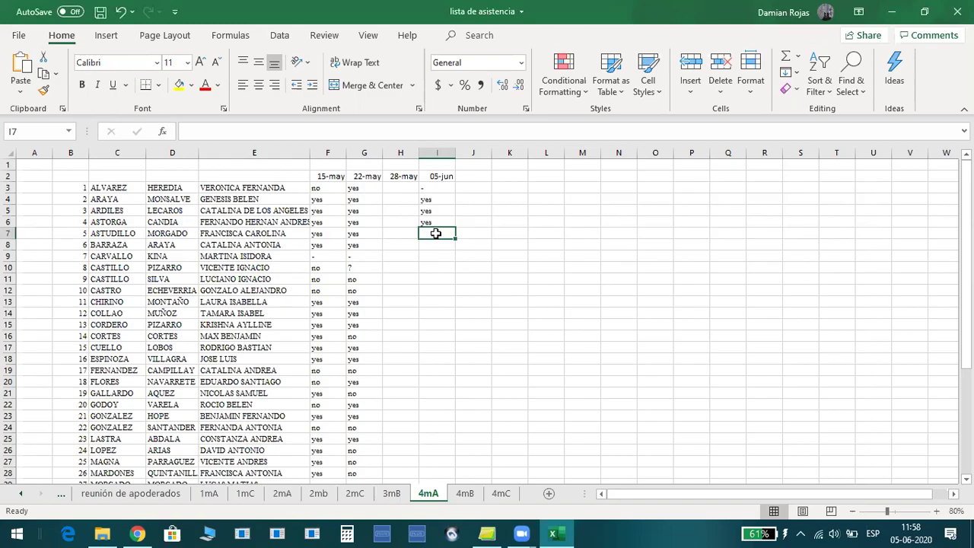
text(yes)
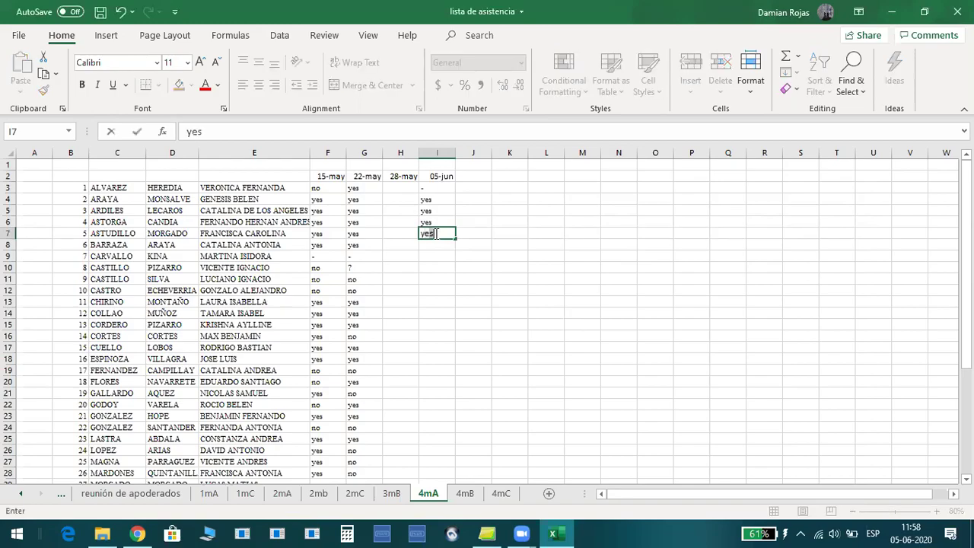
key(Return)
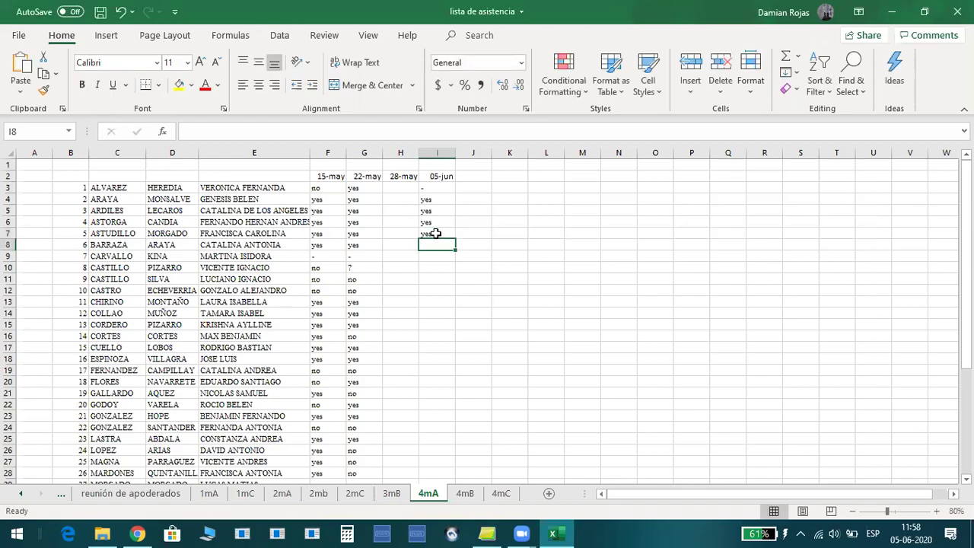
text(yes)
key(Return)
text(-)
key(Return)
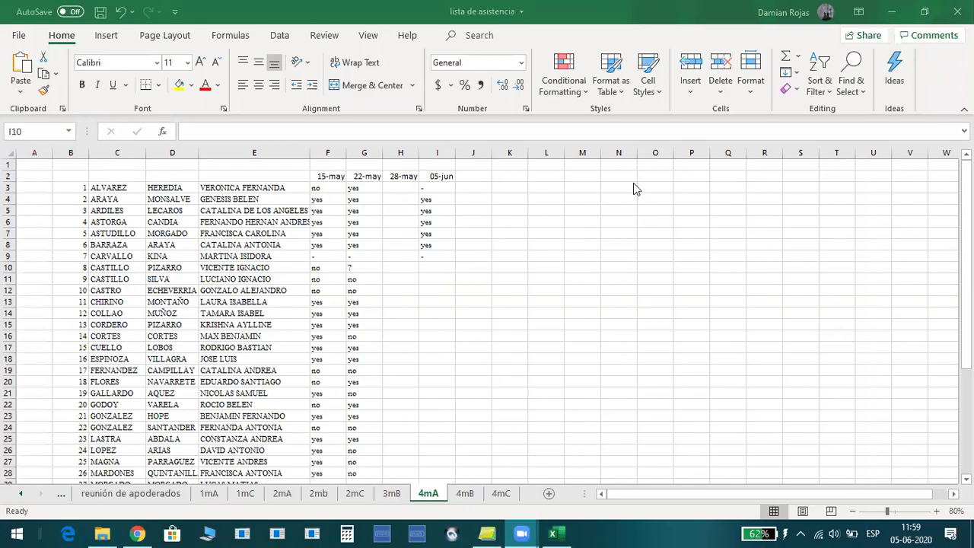
Mark students 8 to 11 with "-" in the 05-jun column, cells I10 to I13
click(435, 267)
text(-)
key(Return)
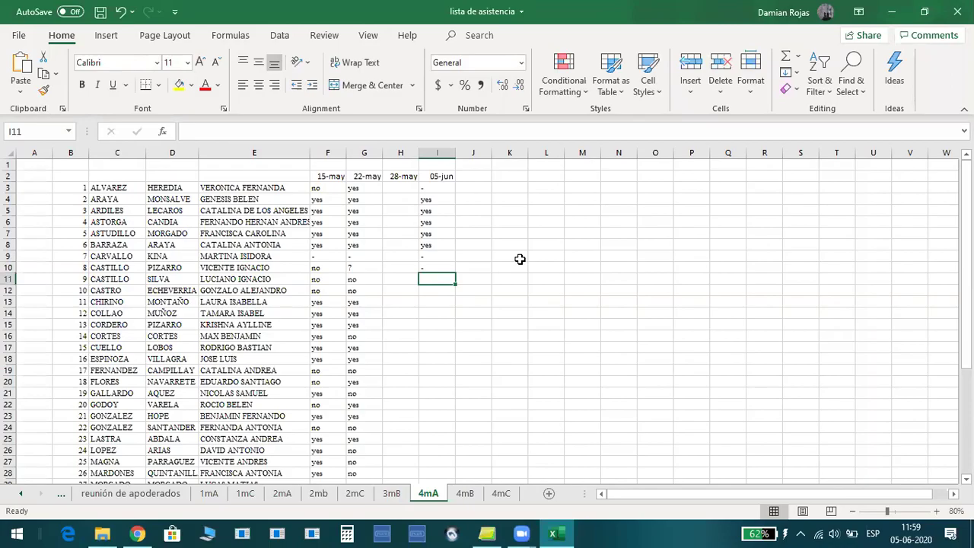
text(-)
key(Return)
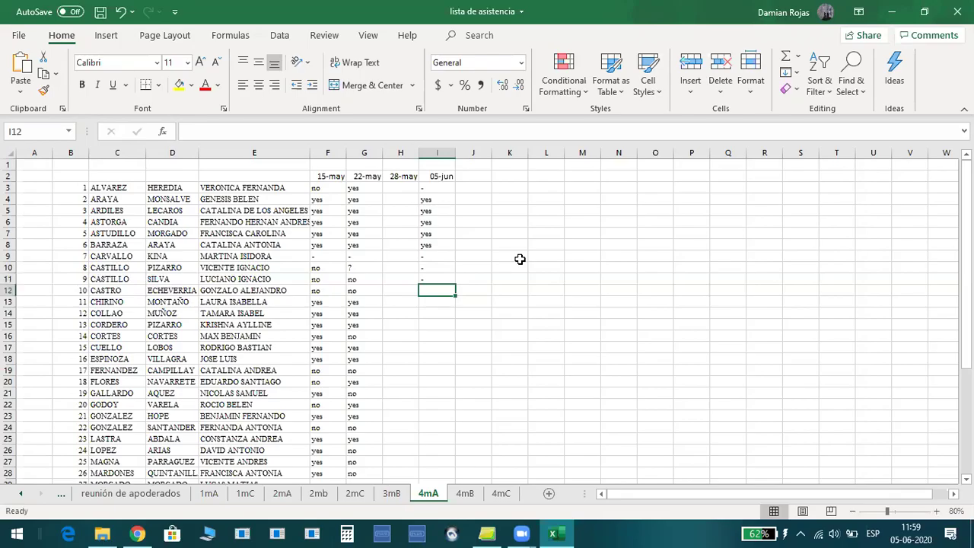
text(-)
key(Return)
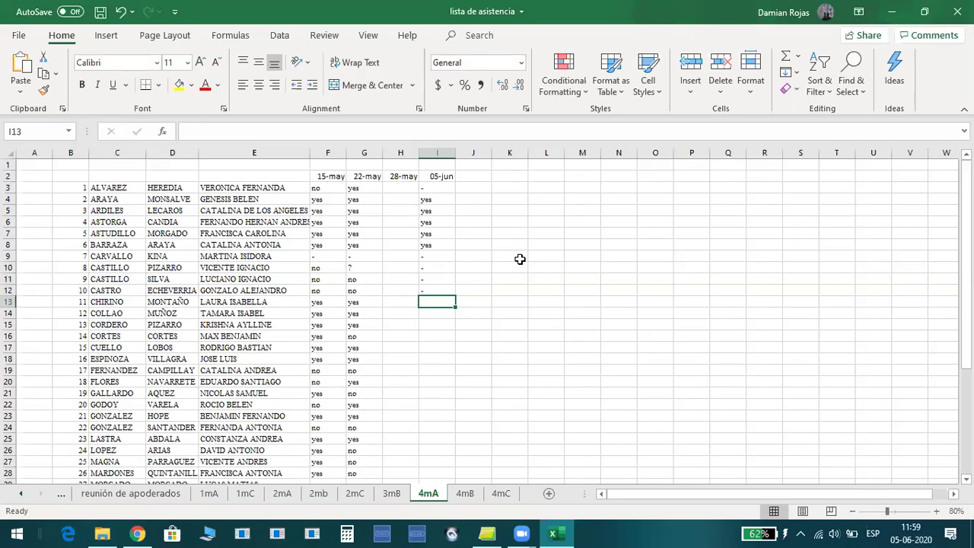
text(-)
key(Return)
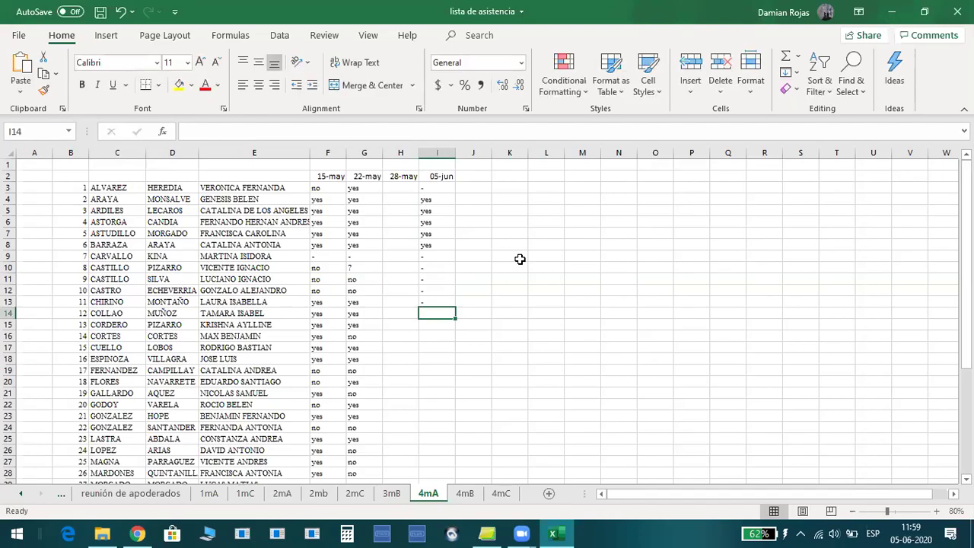
Record the 05-jun attendance for students 12 to 15: "yes" in I14 and "-" in I15 to I17
text(yes)
key(Return)
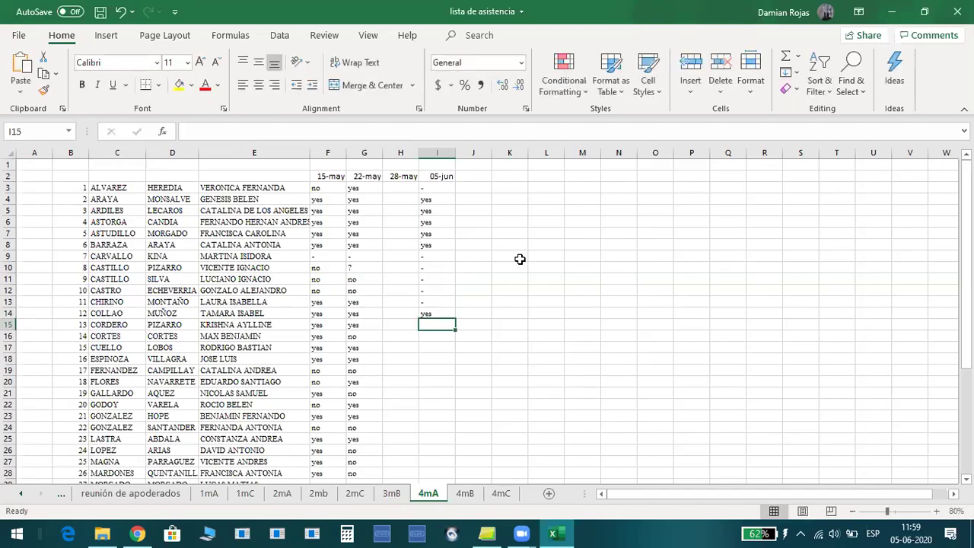
text(-)
key(Return)
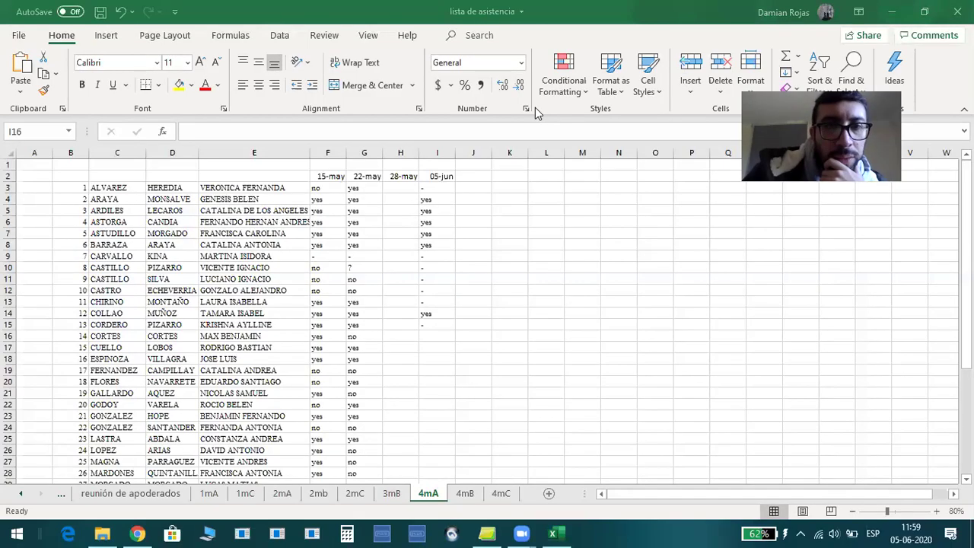
click(536, 112)
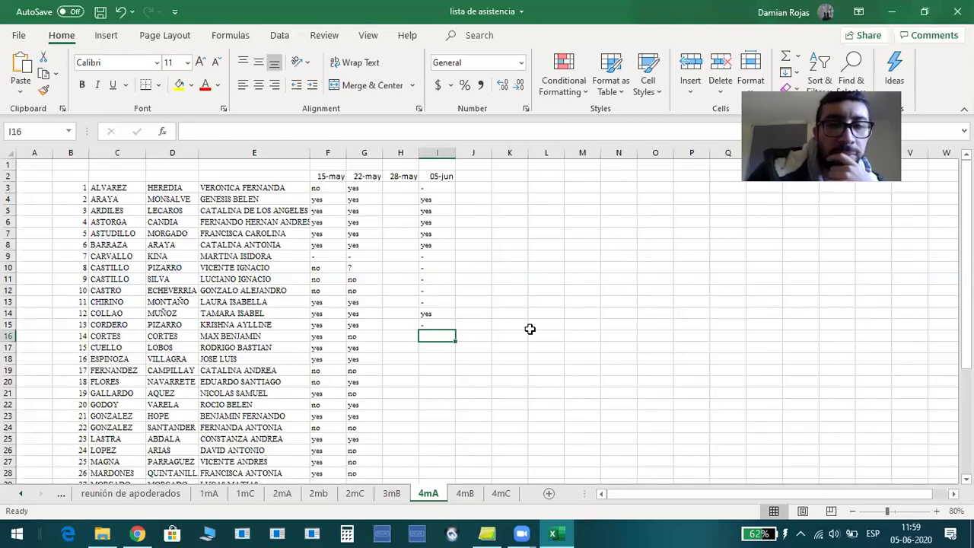
text(-)
key(Return)
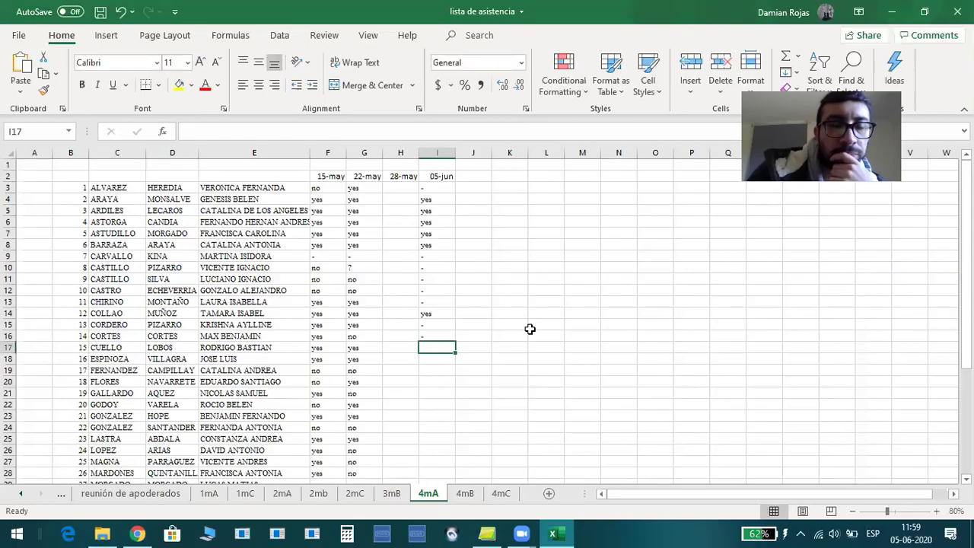
text(-)
key(Return)
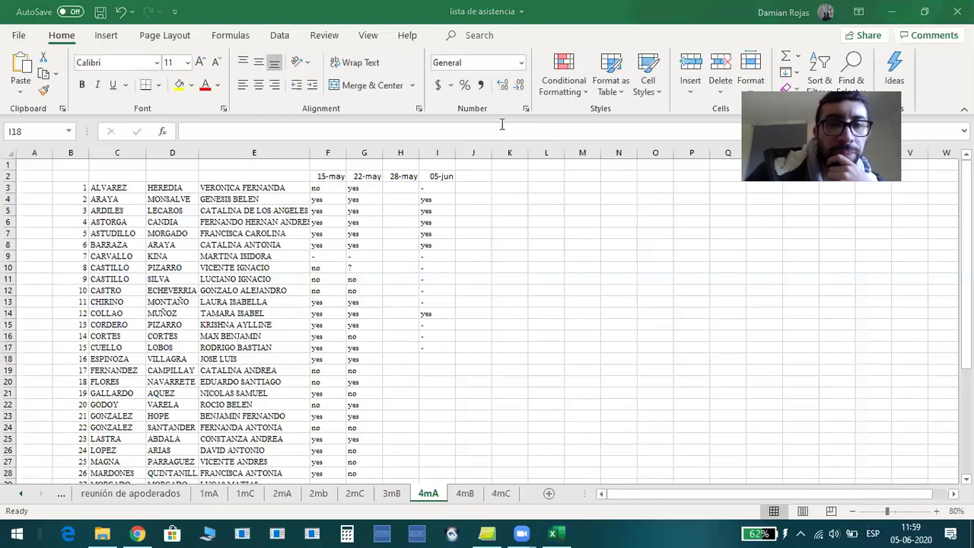
Mark students 16 to 18 with "yes" in the 05-jun column, cells I18 to I20
click(428, 357)
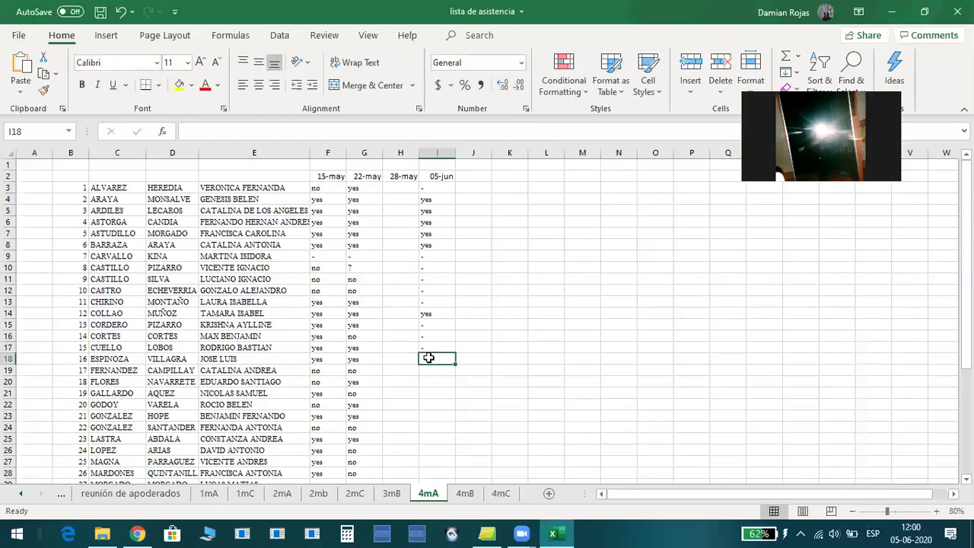
text(-)
key(Return)
text(})
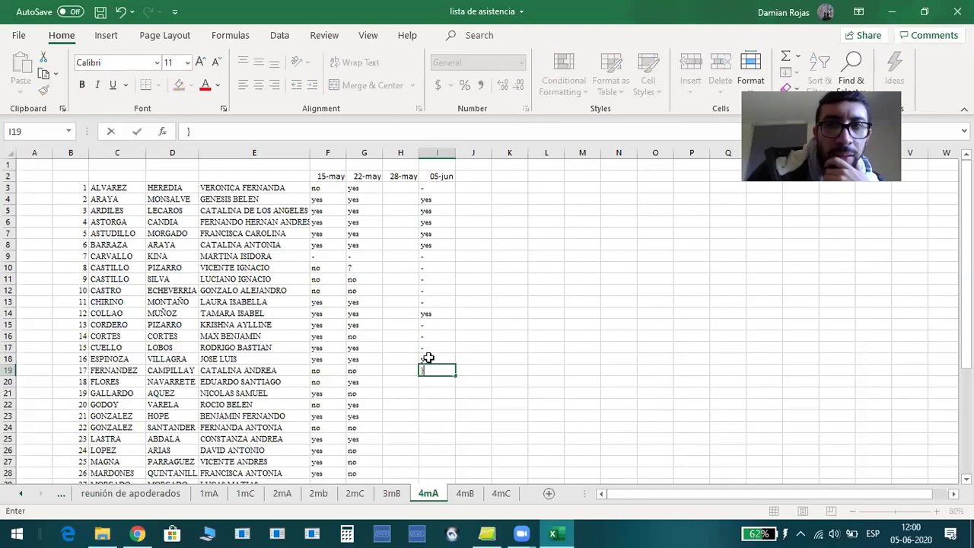
key(BackSpace)
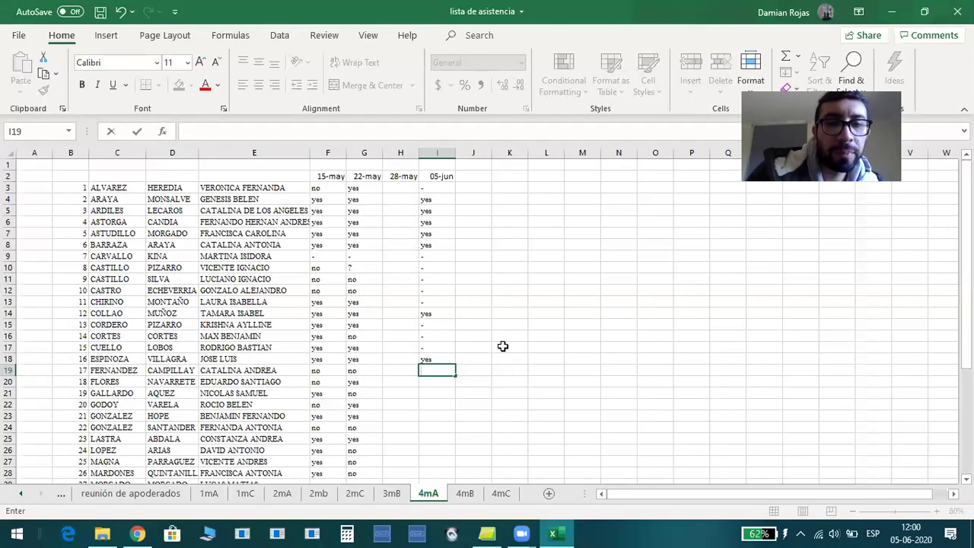
text(yes)
key(Return)
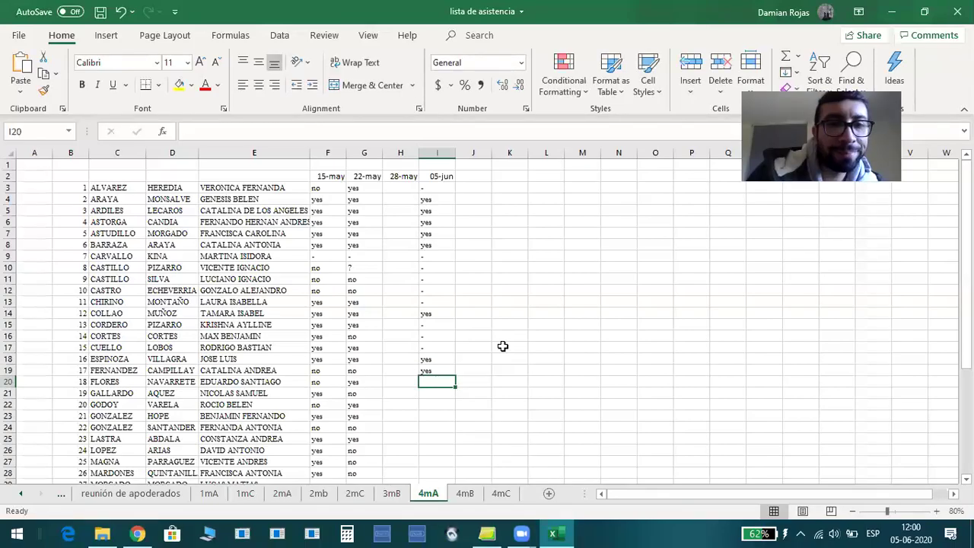
text(yes)
key(Return)
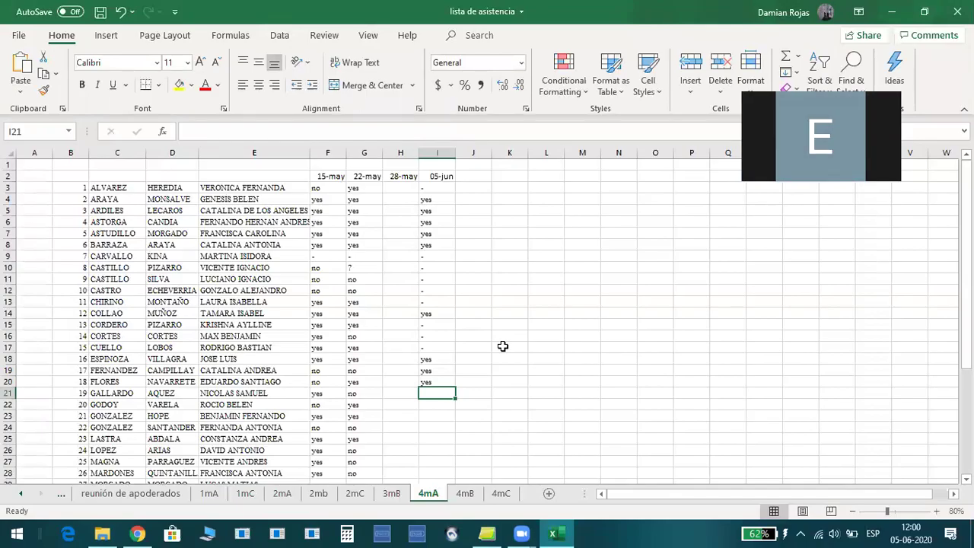
Record the 05-jun attendance for students 19 to 21: "-" in I21 and "yes" in I22 and I23
text(-)
key(Return)
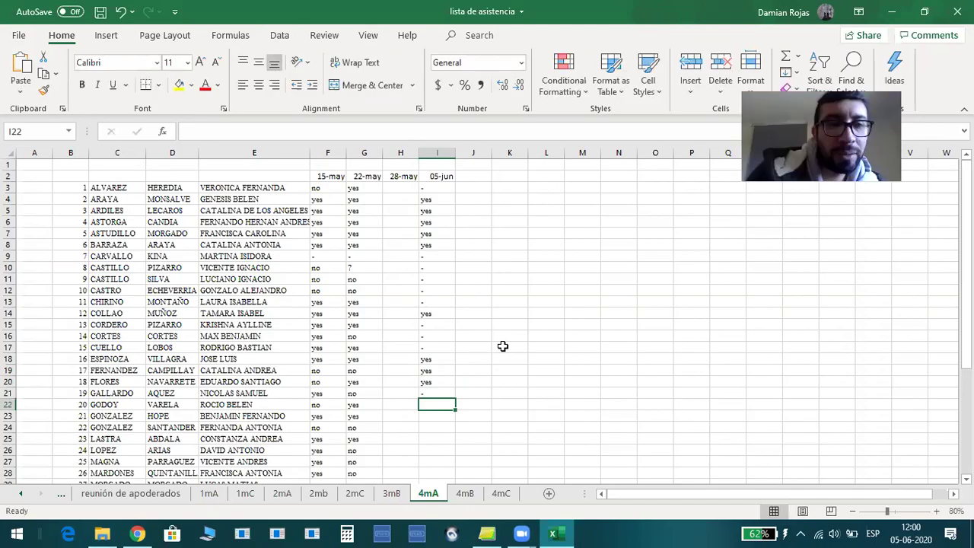
text(yes)
key(Return)
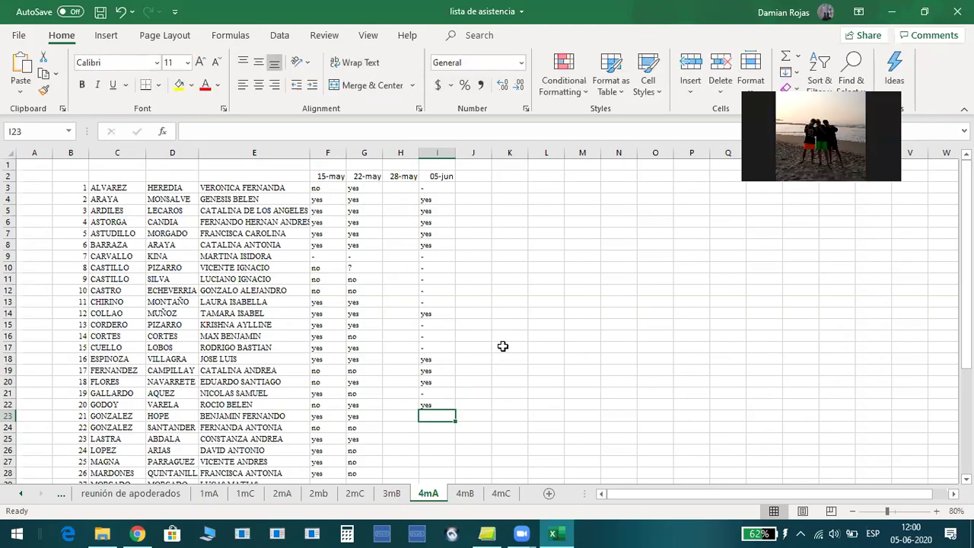
text(y)
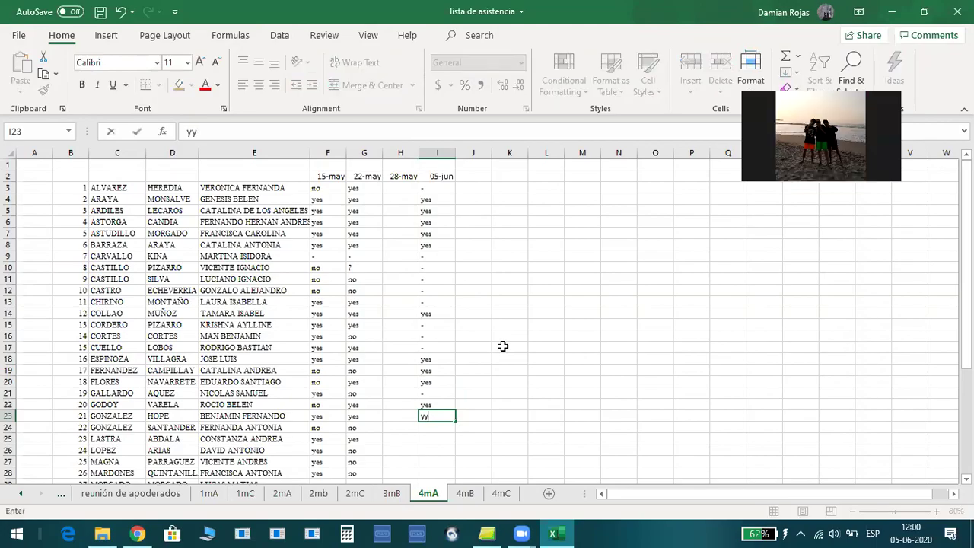
text(es)
key(Return)
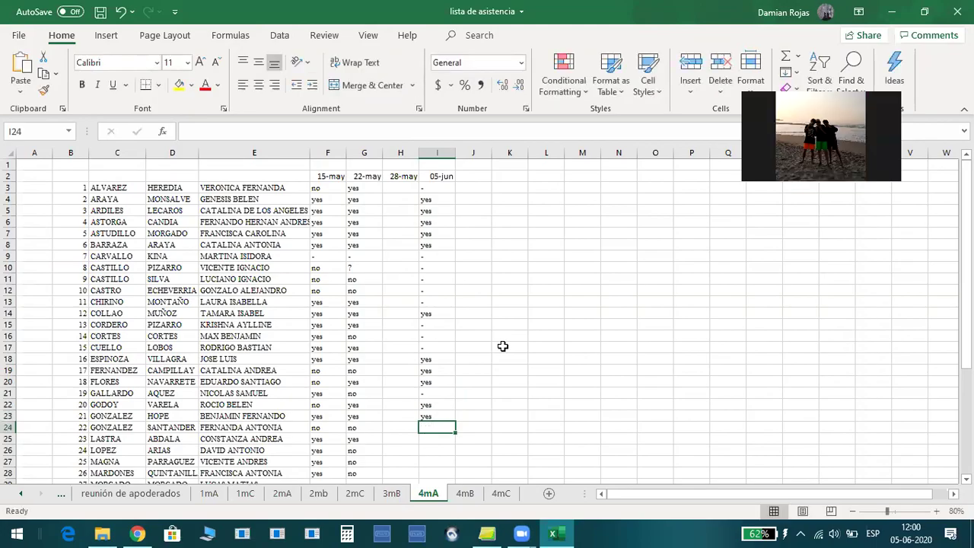
Record the 05-jun attendance for students 22 to 24: "-" in I24, "yes" in I25 and "-" in I26
scroll(503, 346, down, 3)
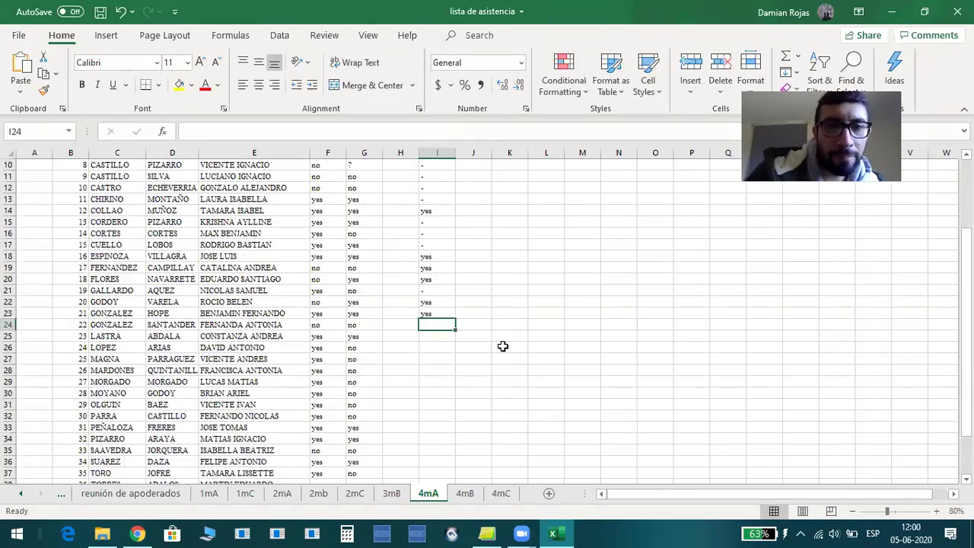
text(-)
key(Return)
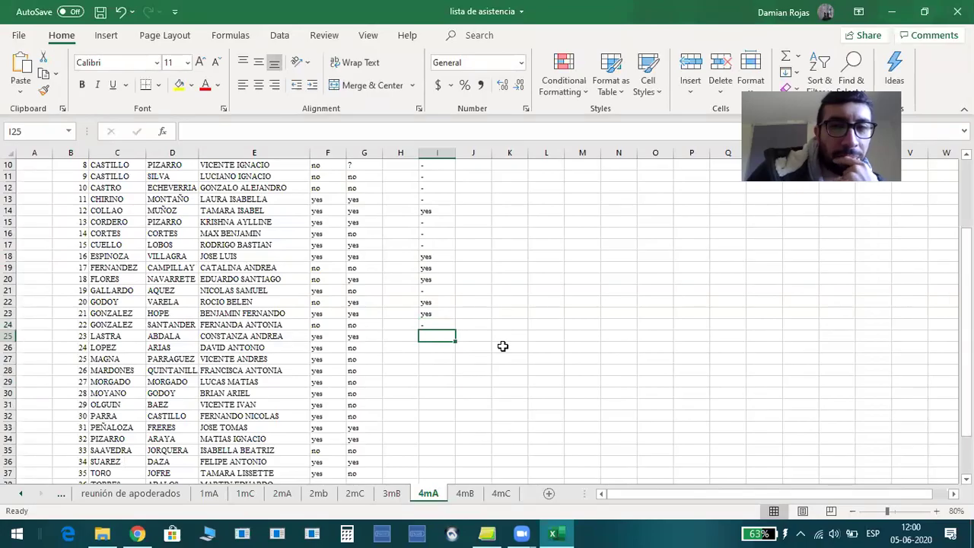
text(yes)
key(Return)
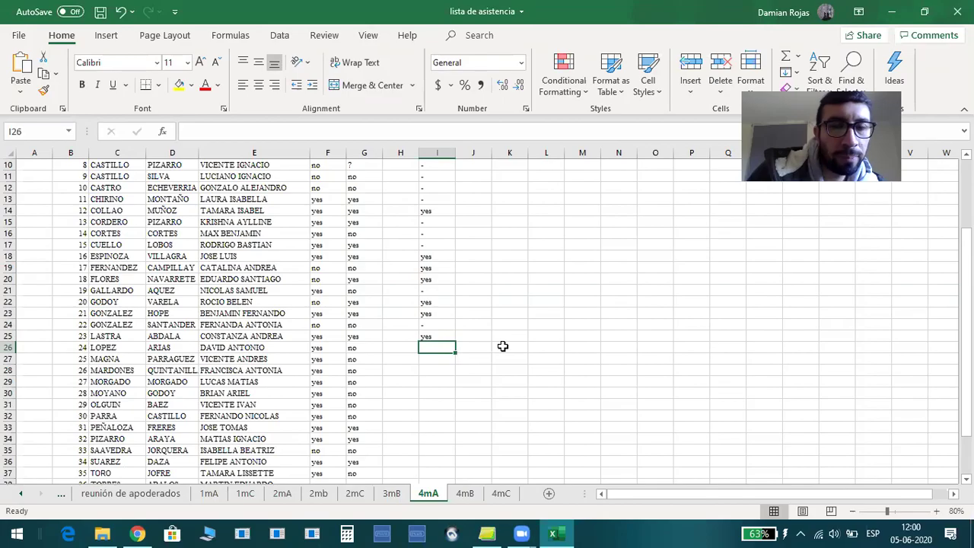
text(-)
key(Return)
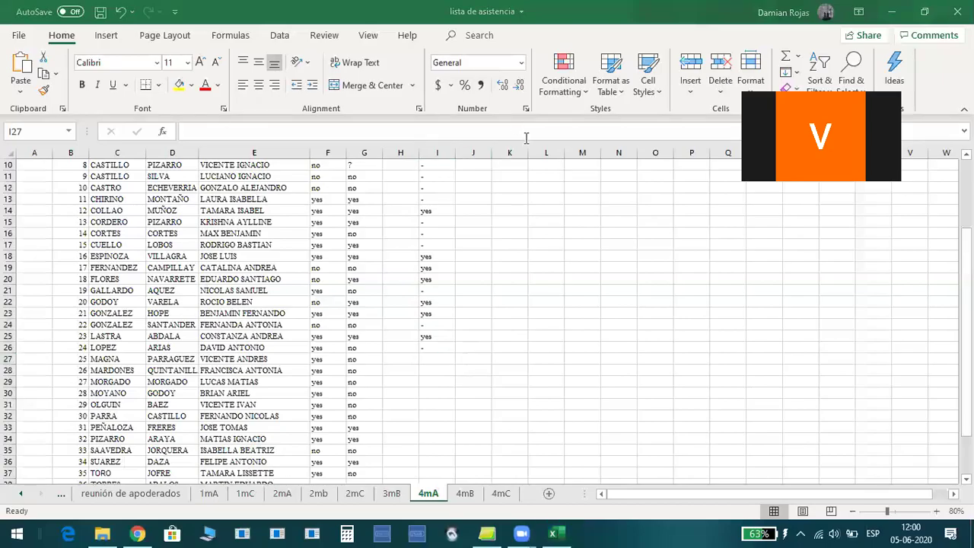
Change student 24's 05-jun attendance in I26 to "yes", and record "-" in I27, "yes" in I28 and "-" in I29
click(437, 344)
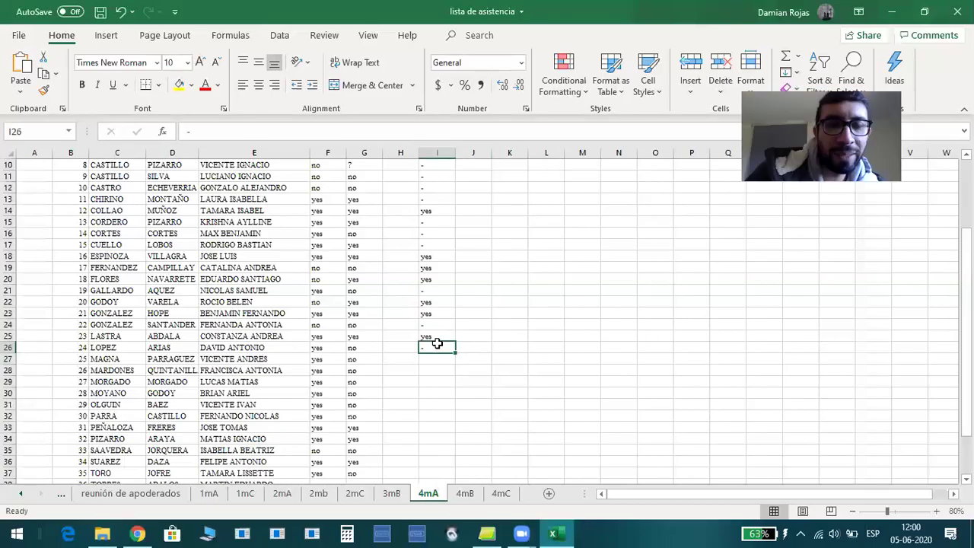
text(yes)
key(Return)
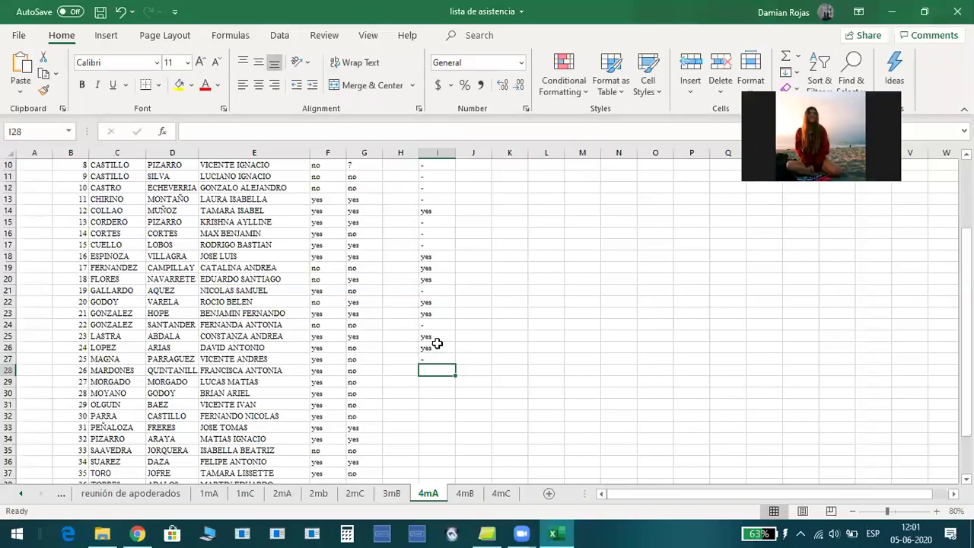
text(yes)
key(Return)
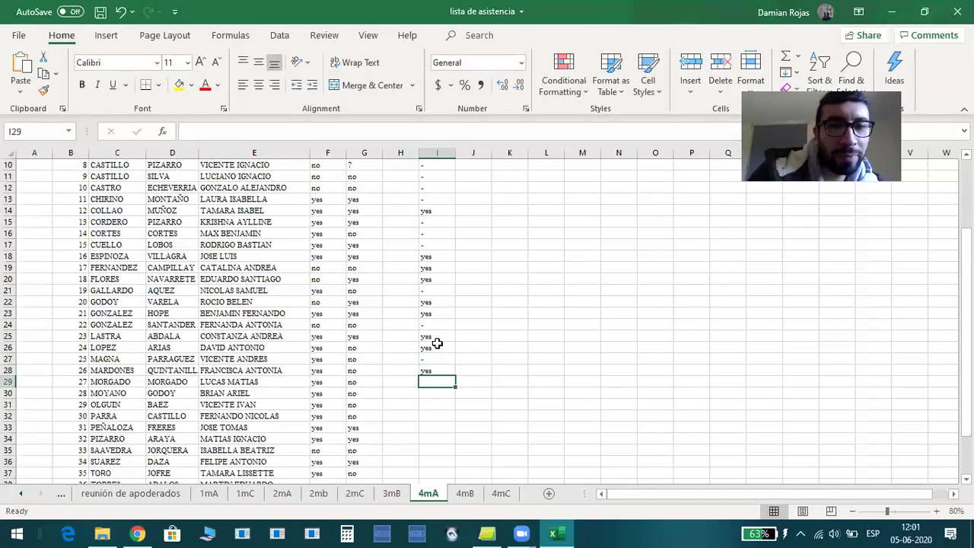
text(-)
key(Return)
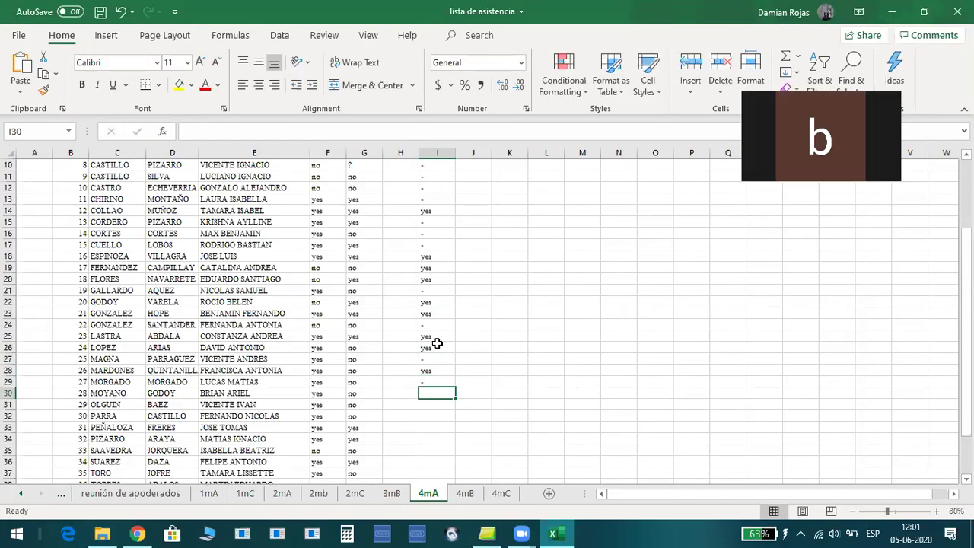
Mark students 28 to 31 with "yes" in cells I30 to I33 and student 32 with "-" in I34
text(yes)
key(Return)
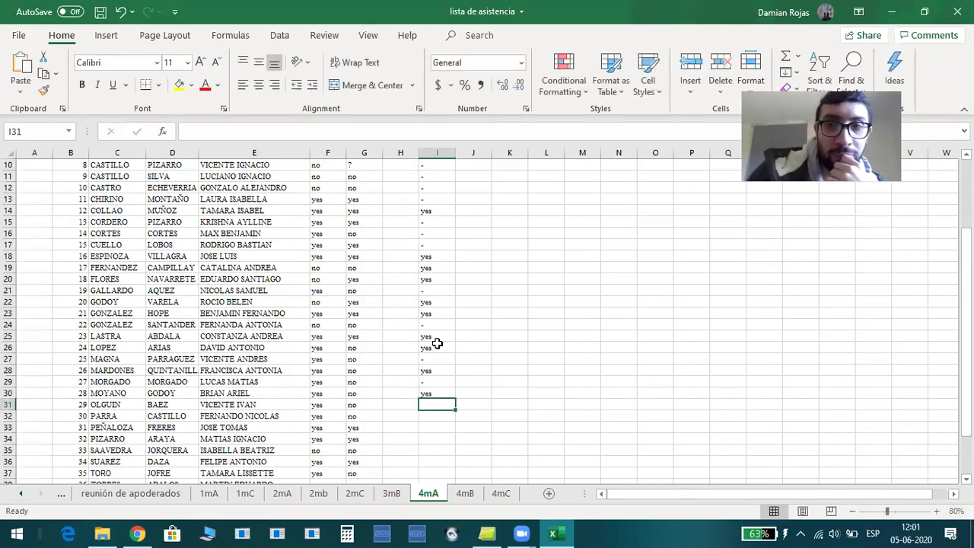
text(yes)
key(Return)
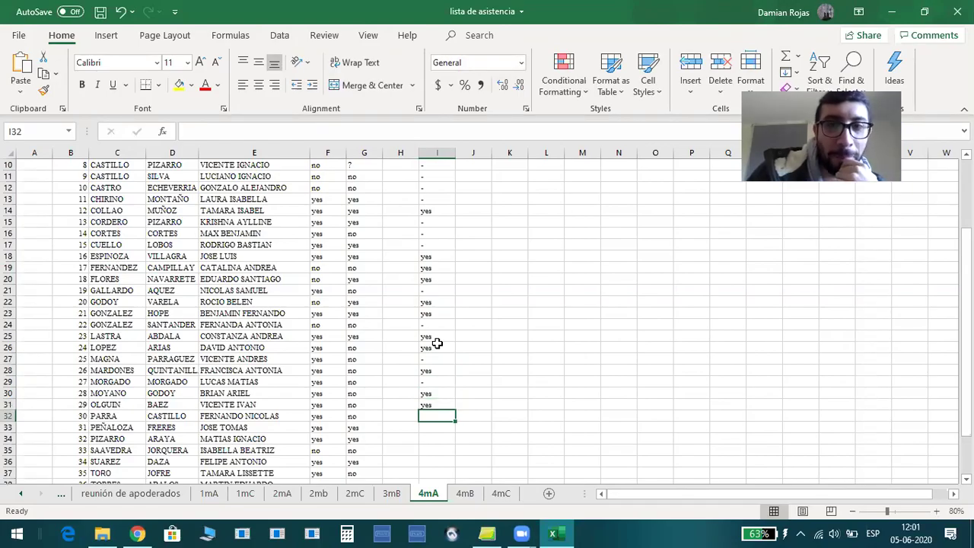
text(yes)
key(Return)
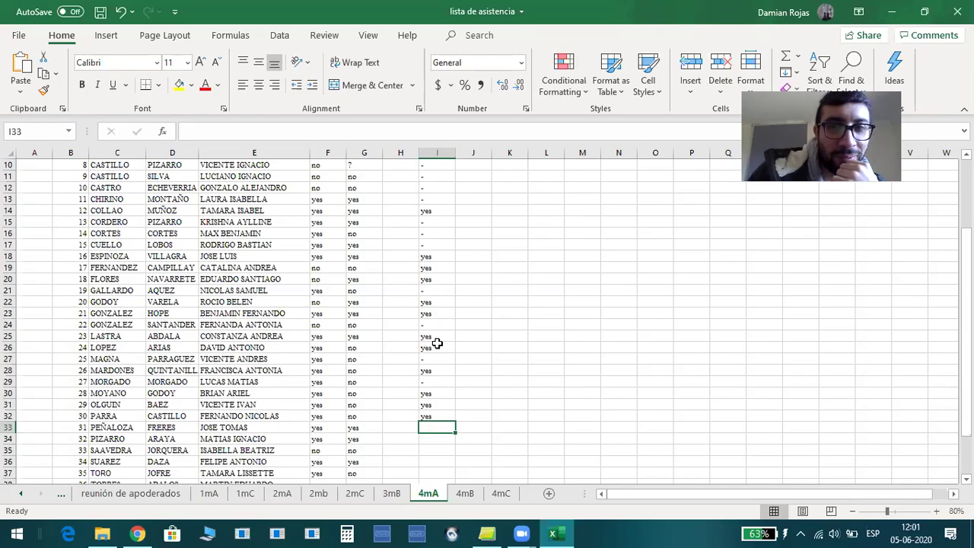
text(yes)
key(Return)
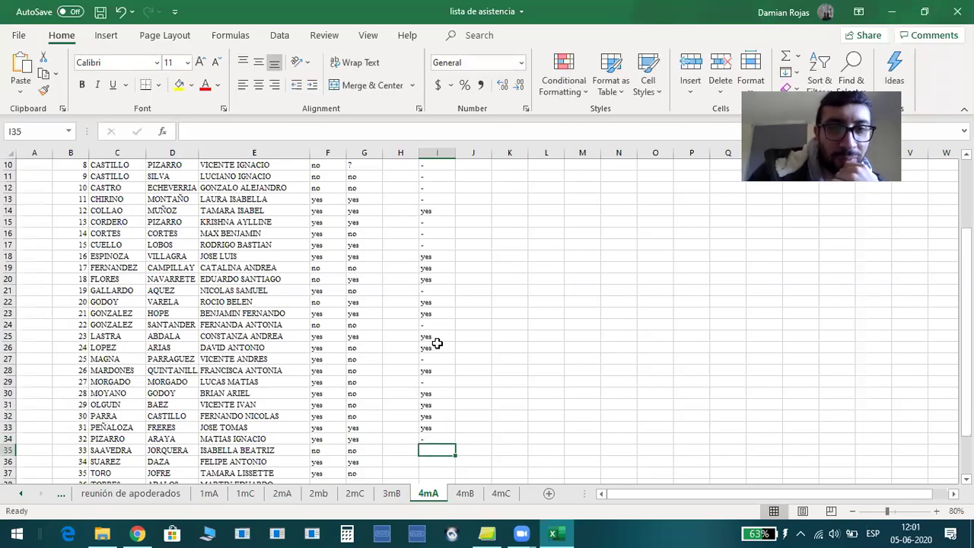
Change student 32's 05-jun attendance in I34 to "yes" and mark student 33 with "yes" in I35
key(alt+s)
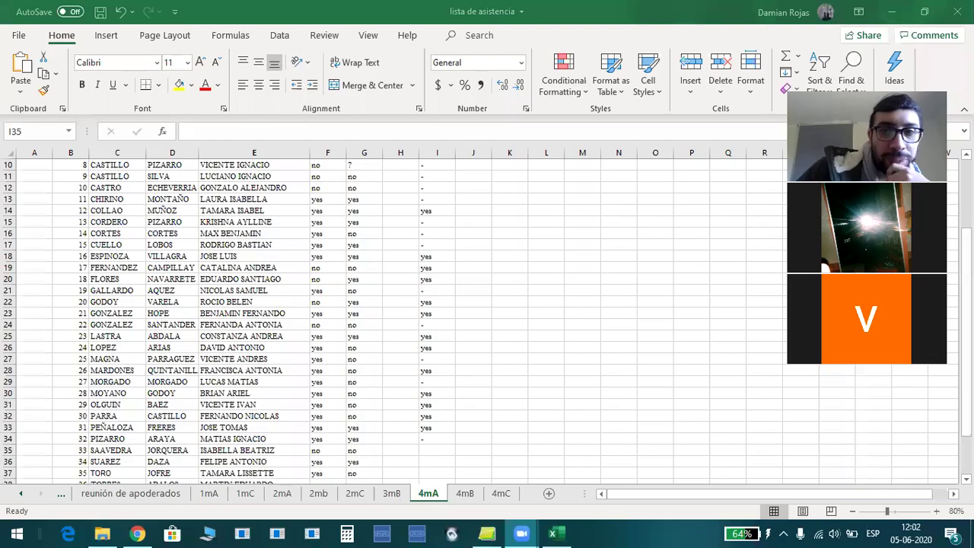
click(429, 449)
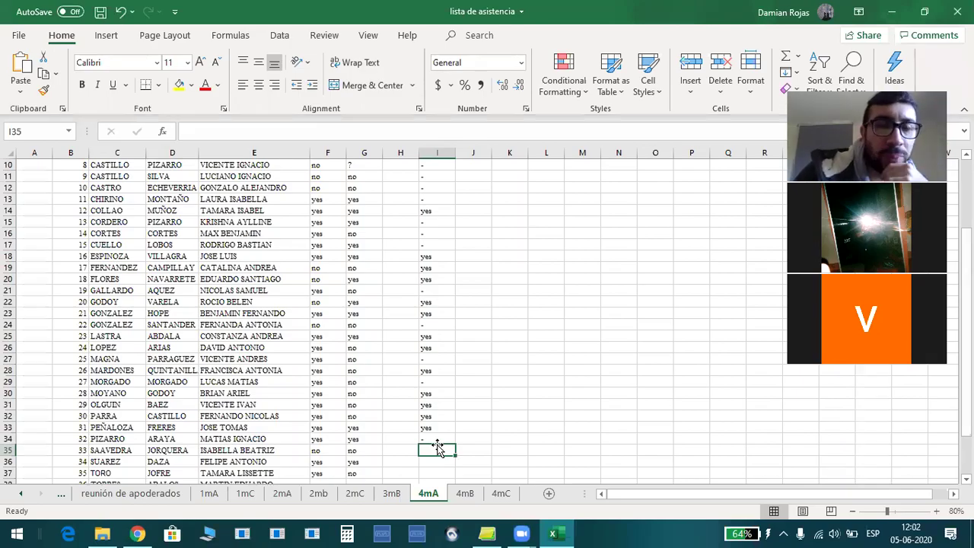
key(Up)
key(Down)
key(Up)
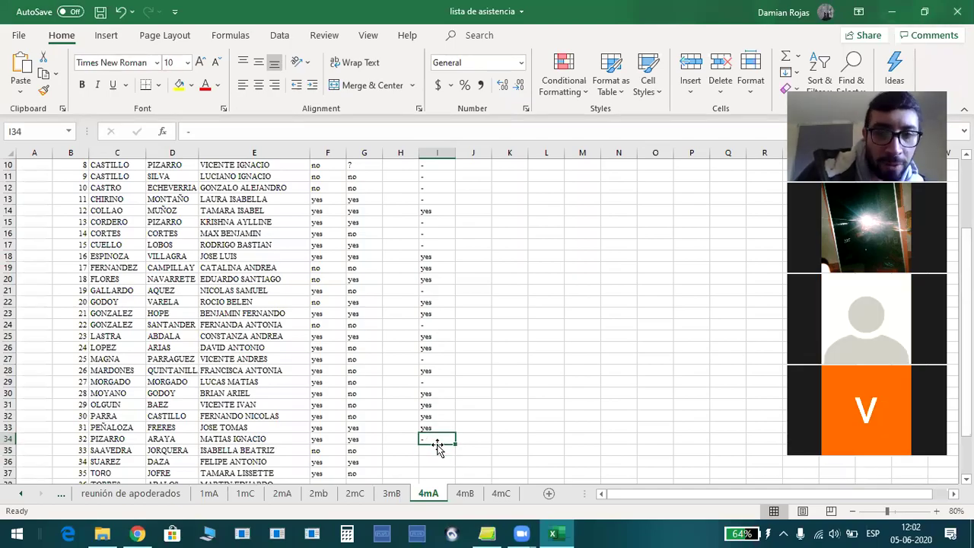
text(yes)
key(Return)
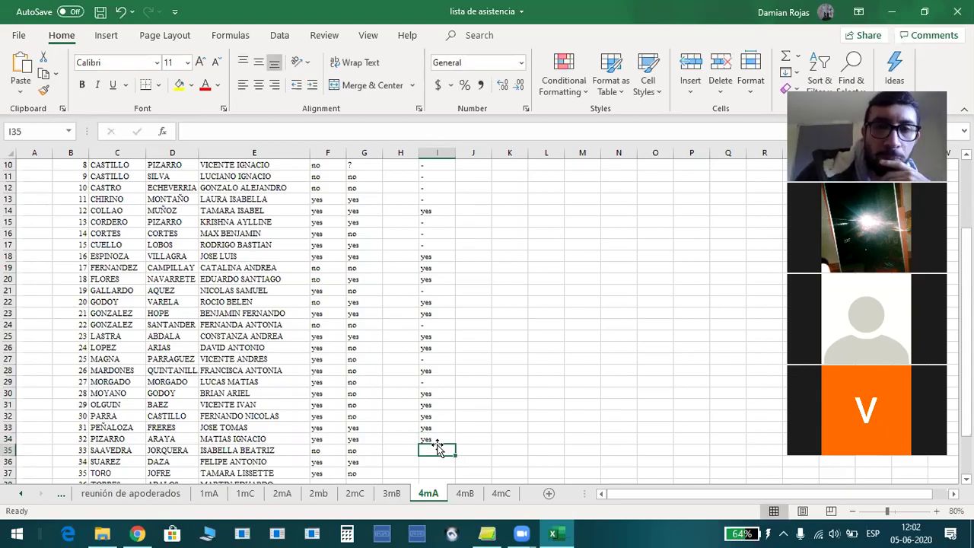
text(yes)
key(Return)
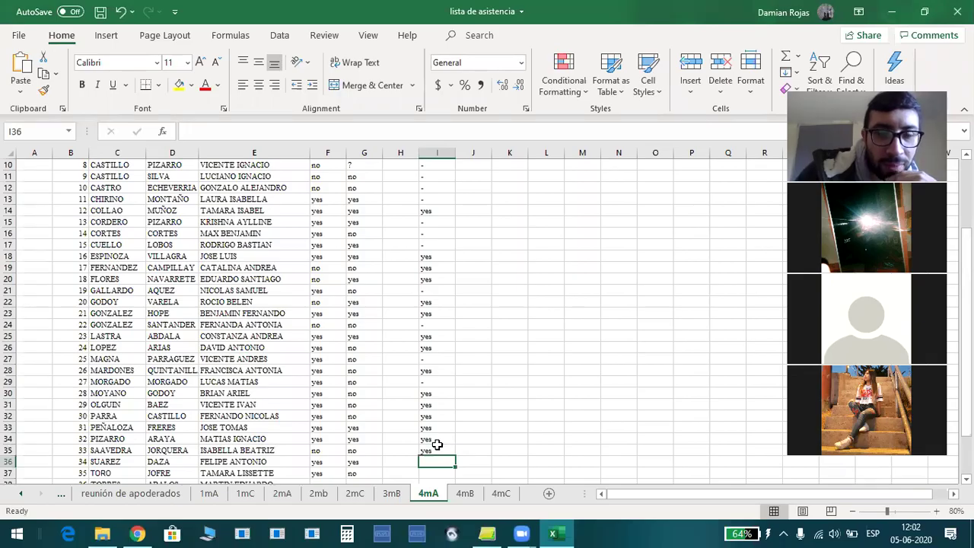
Record the 05-jun attendance for students 34 to 36: "yes" in I36, "-" in I37 and "yes" in I38
scroll(524, 437, down, 4)
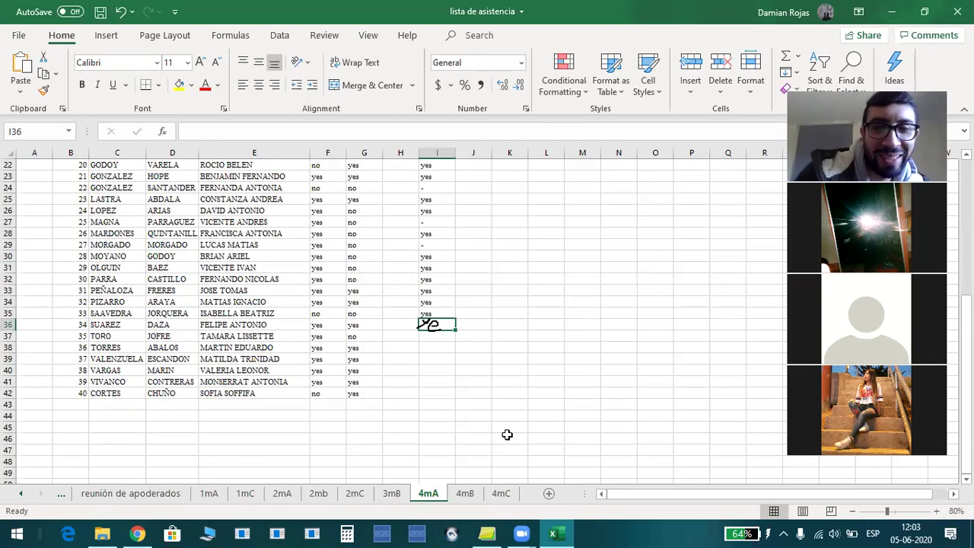
text(yes)
key(Return)
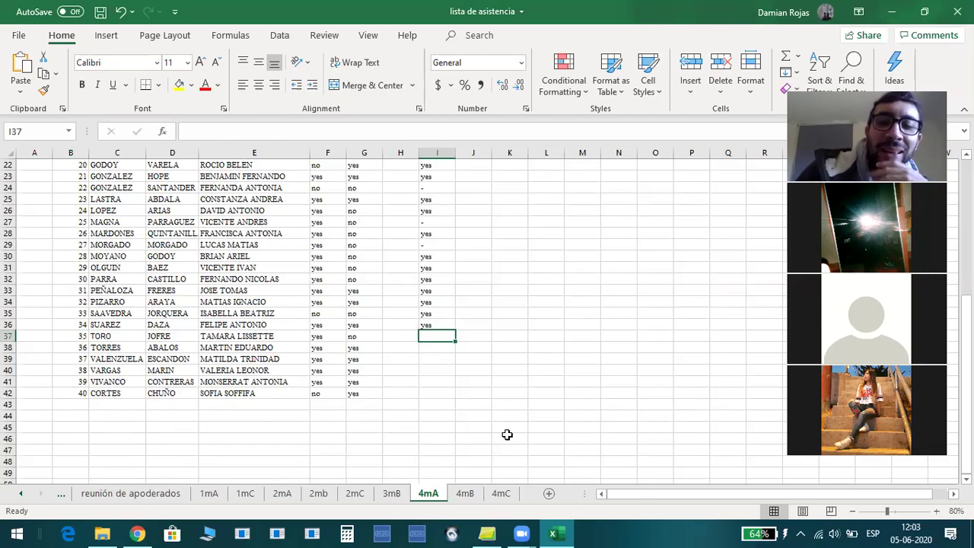
text(-)
key(Return)
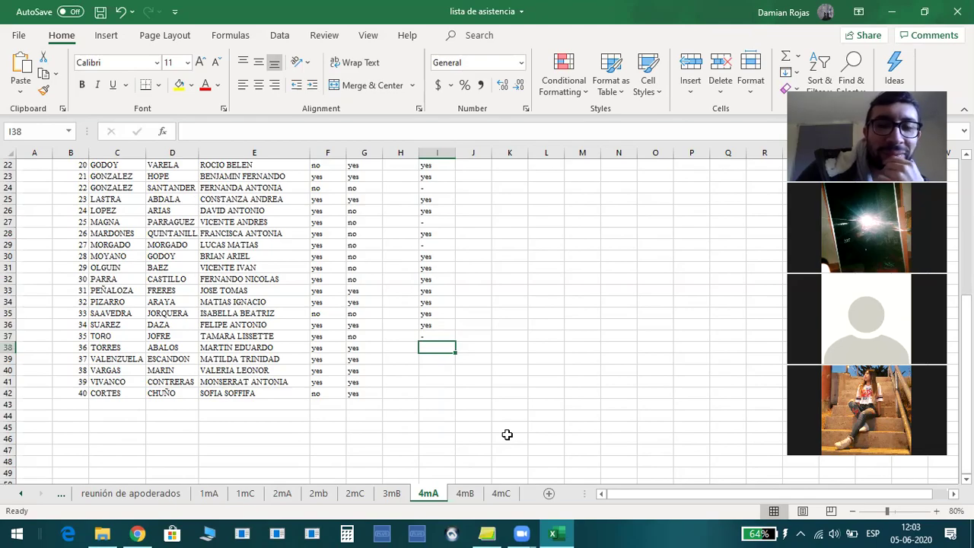
text(yes)
key(Return)
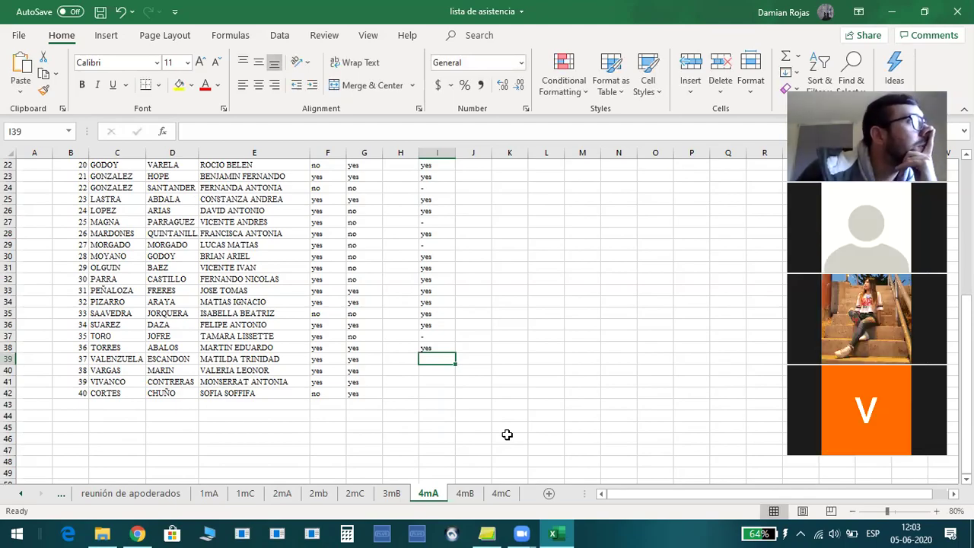
Mark students 37 to 40 with "yes" in the 05-jun column, cells I39 to I42
text(yes)
key(Return)
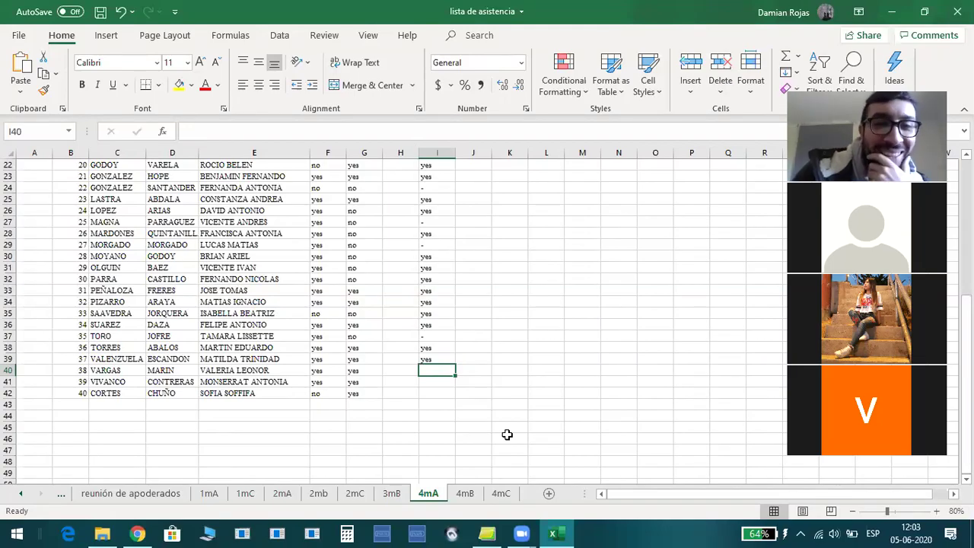
text(yes)
key(Return)
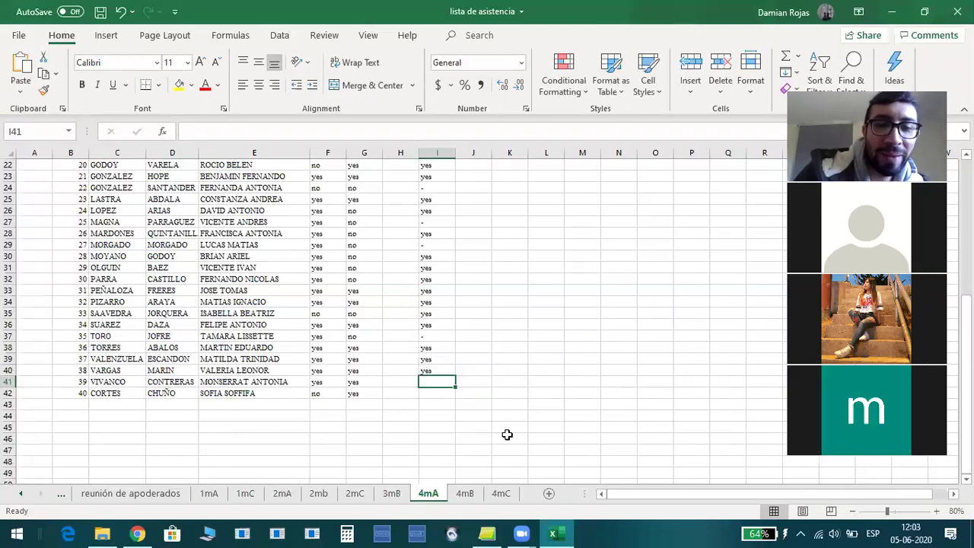
text(yes)
key(Return)
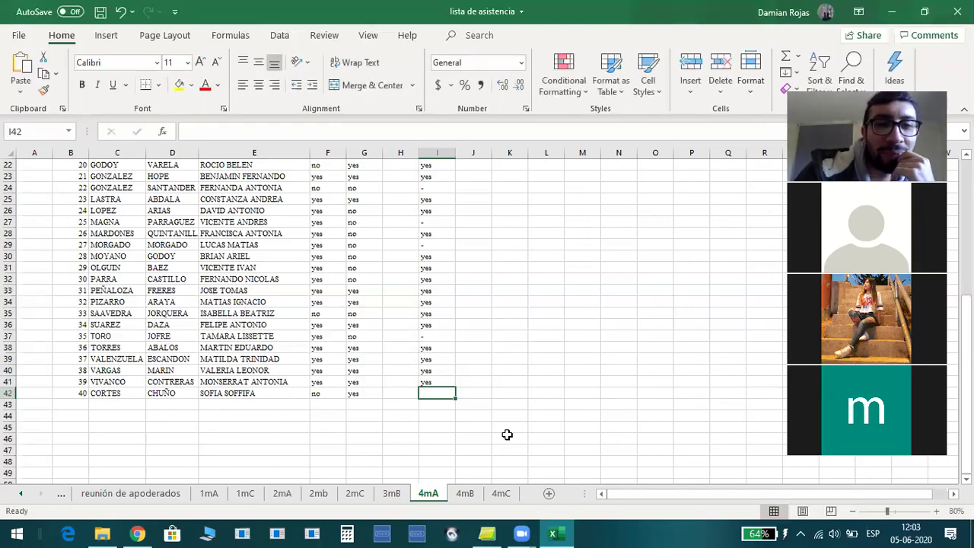
text(yes)
key(Return)
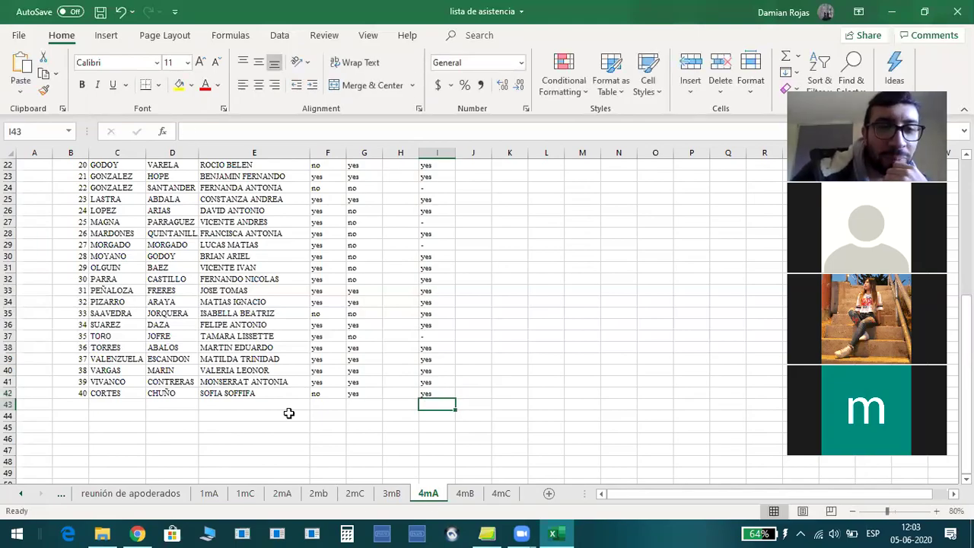
Correct student 40's second given name in cell E42, keeping the first given name
click(267, 404)
click(267, 393)
drag(260, 134, 217, 132)
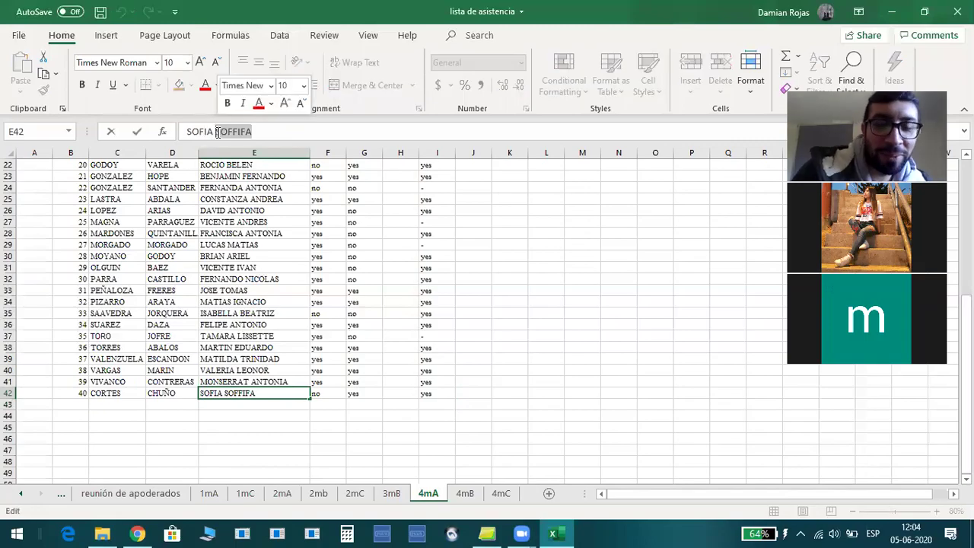
text(CECILIA)
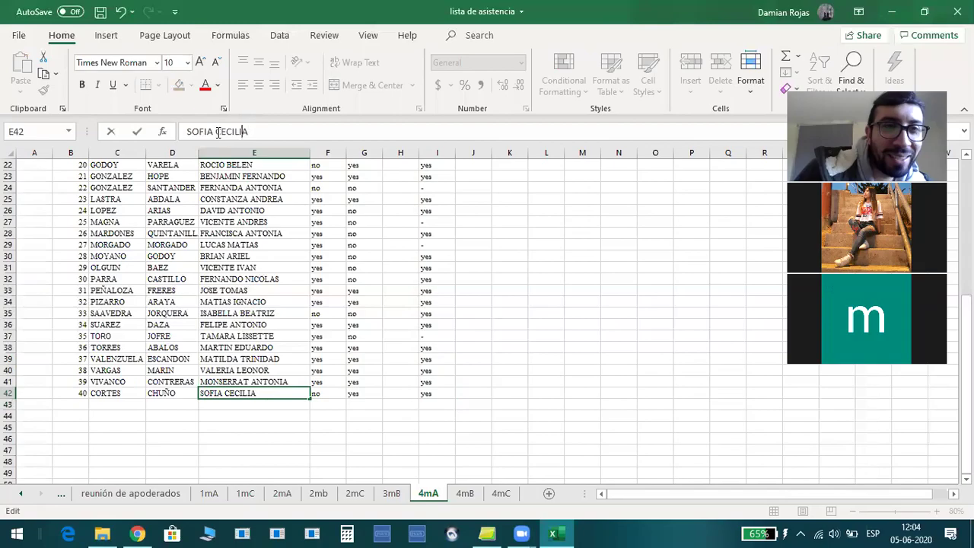
key(Return)
Replace student 40's second surname in cell D42 with the correct one
key(Up)
key(Left)
key(Right)
key(BackSpace)
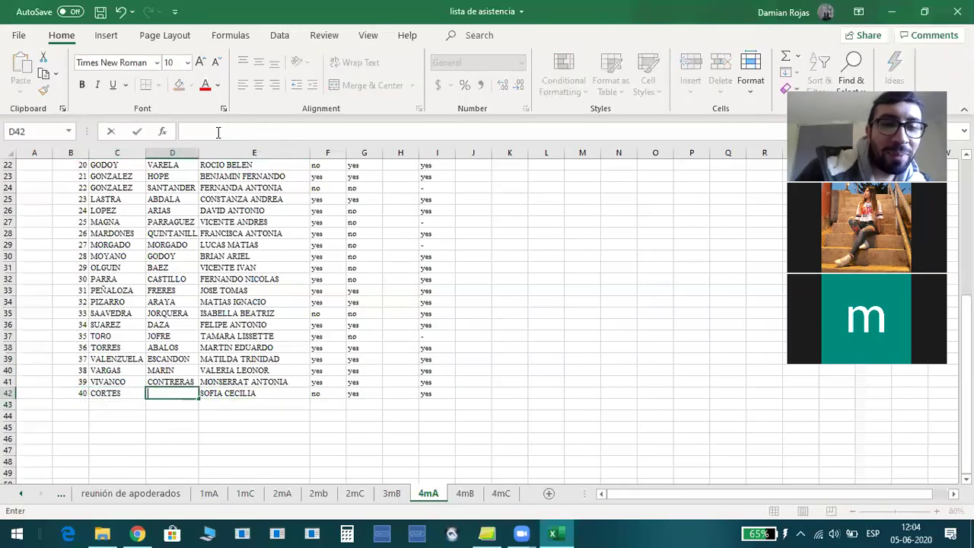
click(217, 131)
text(RAMIREZ)
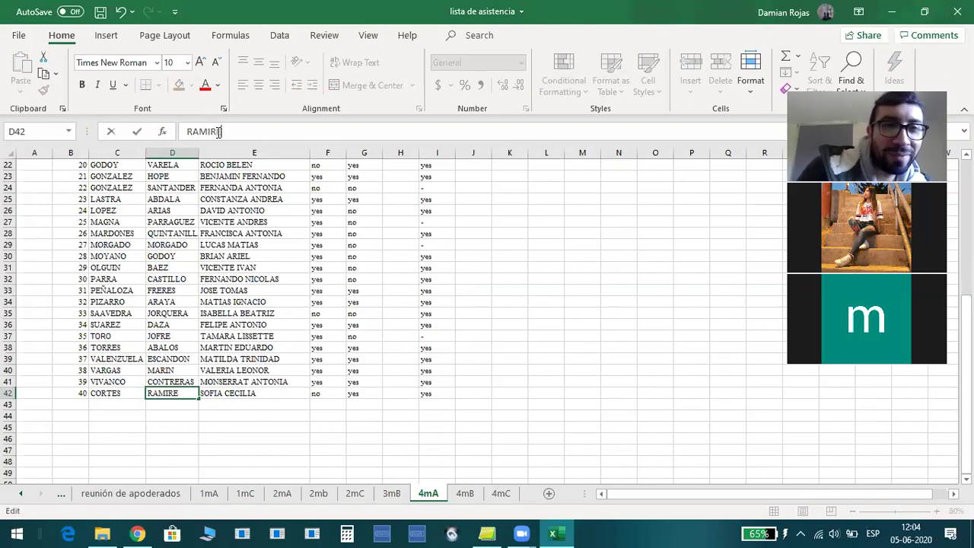
click(308, 370)
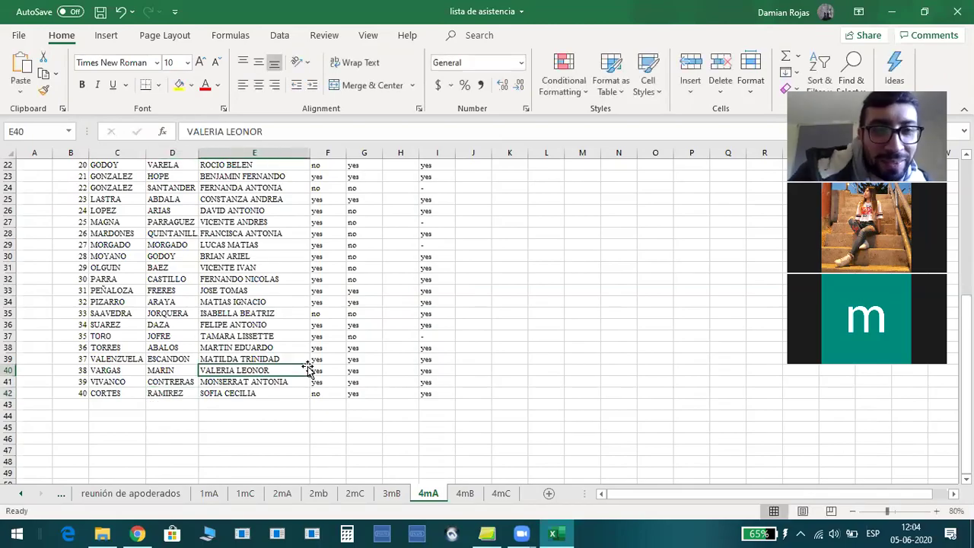
Go through the 05-jun column cell by cell from I3 to the last student, counting the "yes" entries
click(393, 392)
scroll(427, 407, up, 7)
click(441, 190)
key(Down)
key(Down)
key(Down)
key(Down)
key(Down)
key(Down)
key(Down)
key(Down)
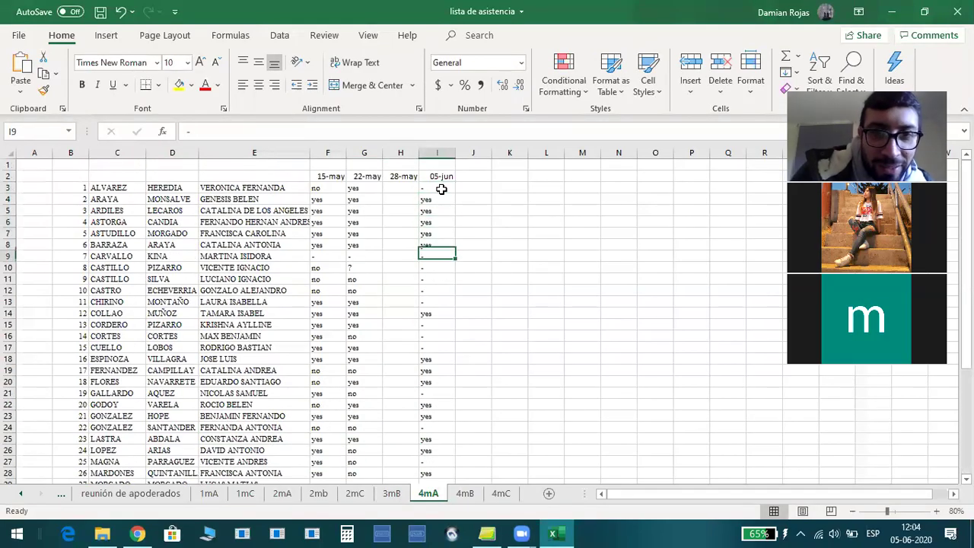
key(Down)
key(Down)
key(Down)
key(Down)
key(Down)
key(Down)
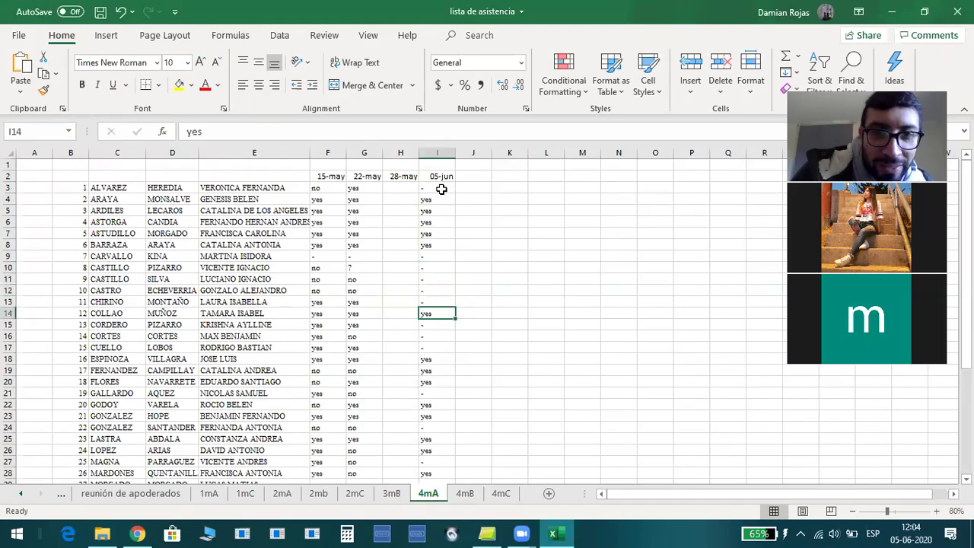
key(Down)
key(Down)
key(Down)
key(Down)
key(Down)
key(Down)
key(Down)
key(Down)
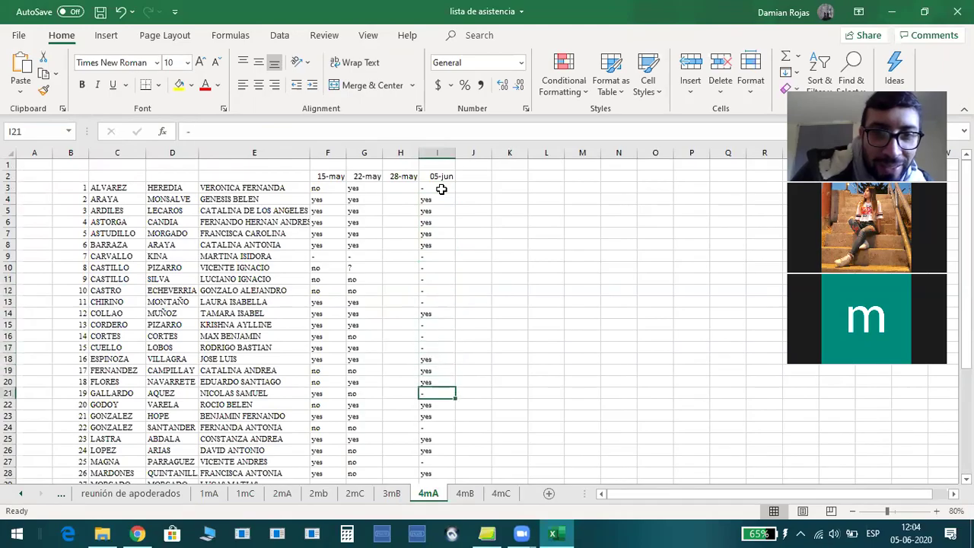
key(Down)
key(Down)
key(Down)
key(Down)
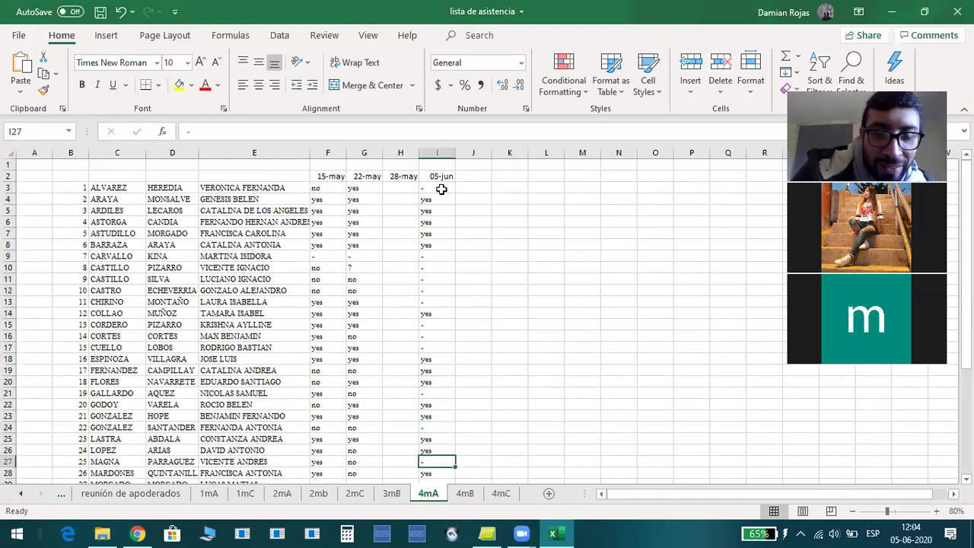
key(Down)
key(Down)
key(Down)
key(Down)
key(Down)
key(Down)
key(Down)
key(Down)
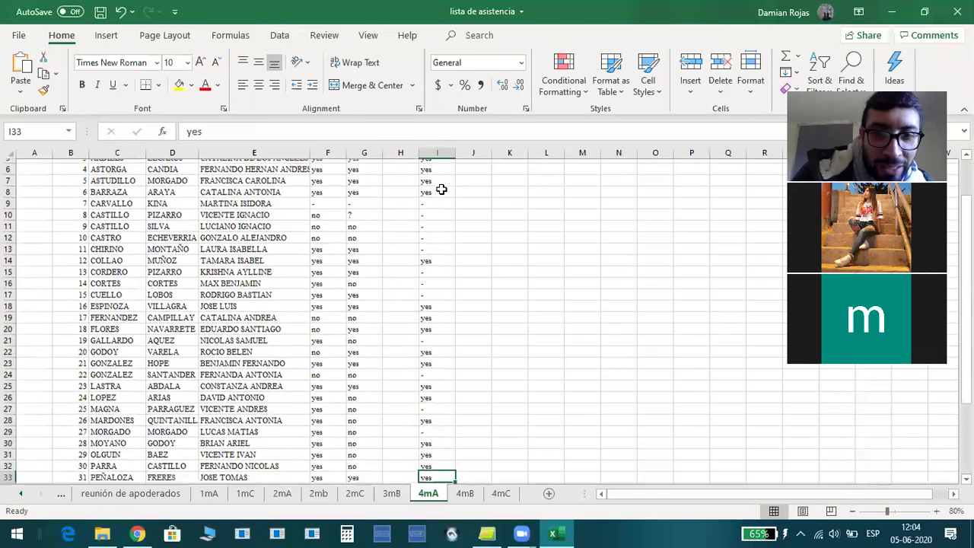
key(Down)
key(Down)
key(Down)
key(Down)
key(Down)
key(Down)
key(Down)
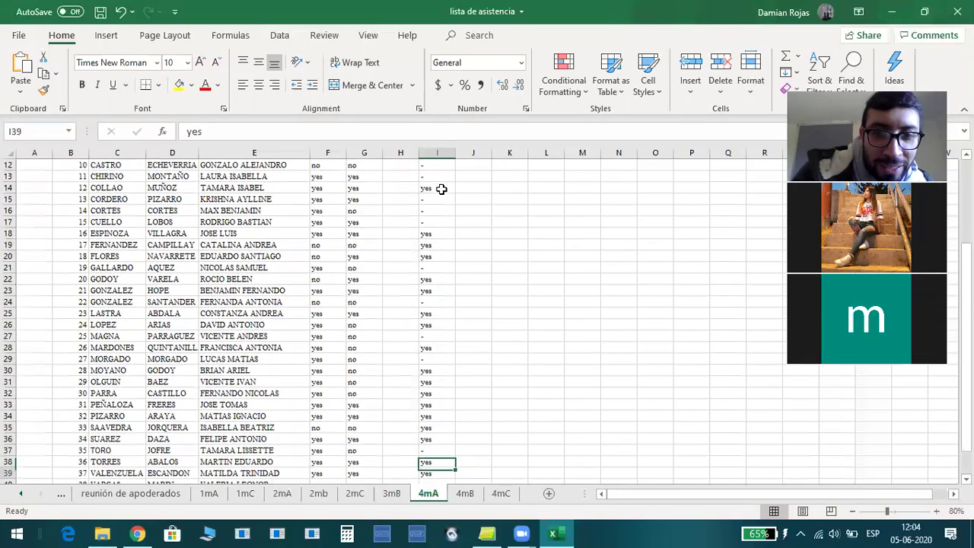
key(Down)
key(Up)
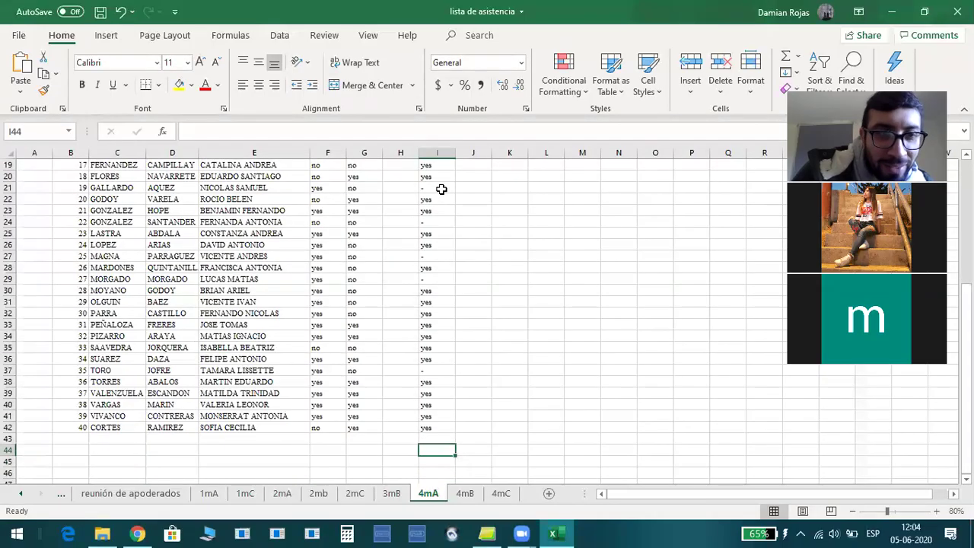
Enter the attendance count 26 in cell I44 below the 05-jun column, and return to cell I1
text(26)
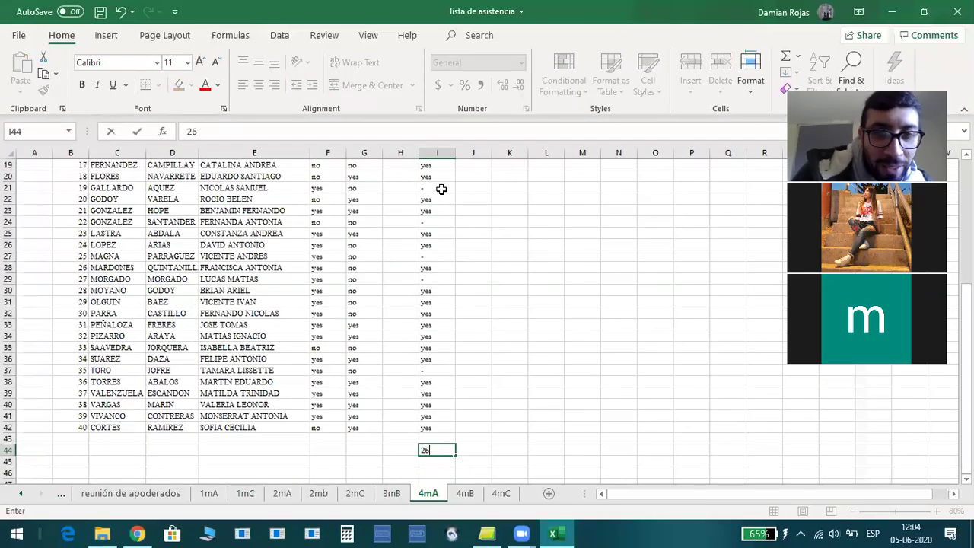
key(Up)
key(Up)
key(Up)
key(Up)
key(Up)
key(Up)
key(Up)
key(Up)
key(Up)
key(Up)
key(Up)
key(Up)
key(Up)
key(Up)
key(Up)
key(Up)
key(Up)
key(Up)
key(Up)
key(Up)
key(Up)
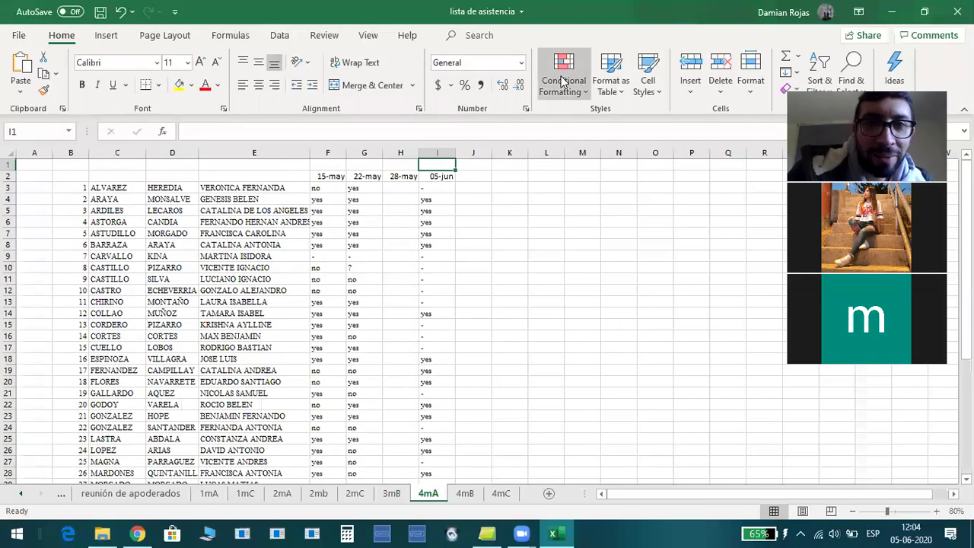
Save the attendance workbook, and switch to Chrome, showing the student work page of "Unit 2: Causatives practice"
click(100, 11)
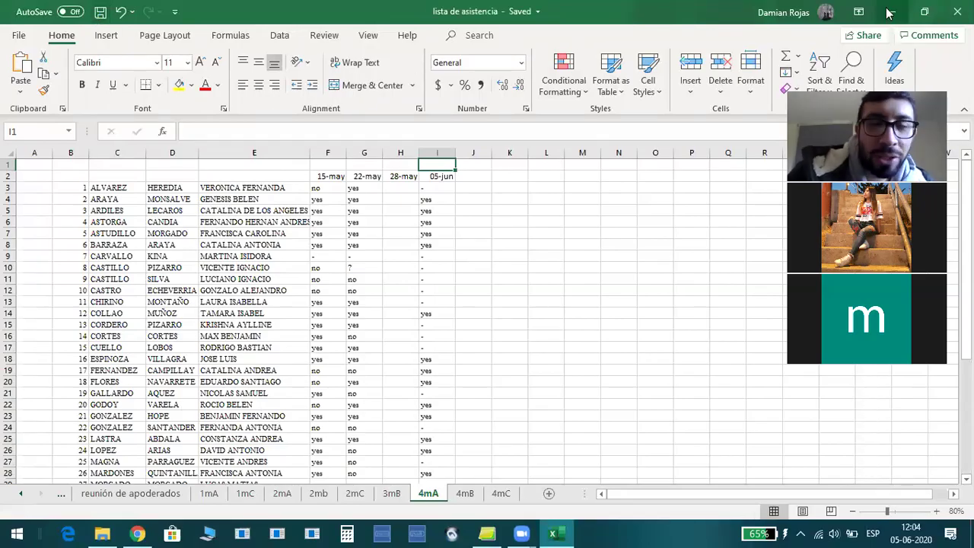
key(alt+Tab)
click(225, 12)
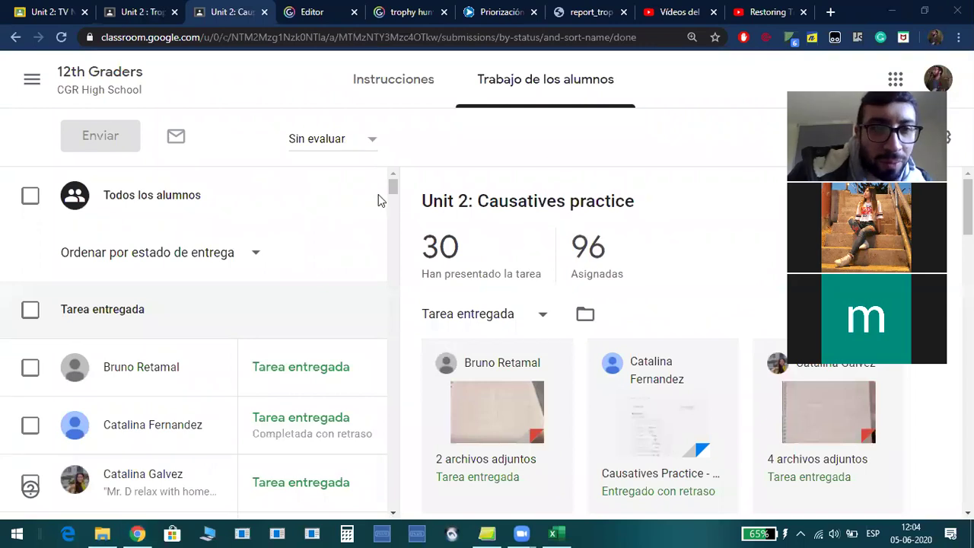
Find the late submission containing "Answers of english work.docx" in the student list, and view that document in a new browser tab
scroll(426, 320, down, 1)
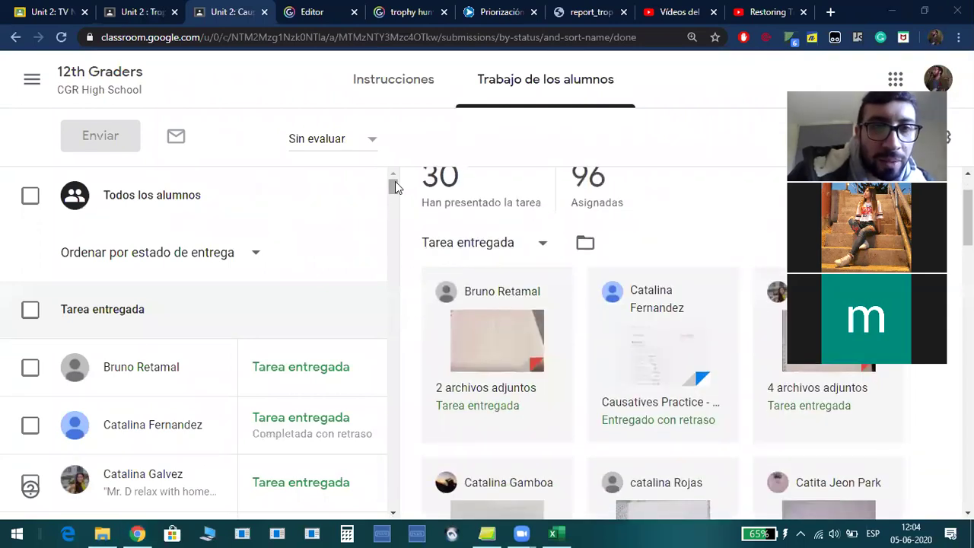
drag(395, 184, 403, 221)
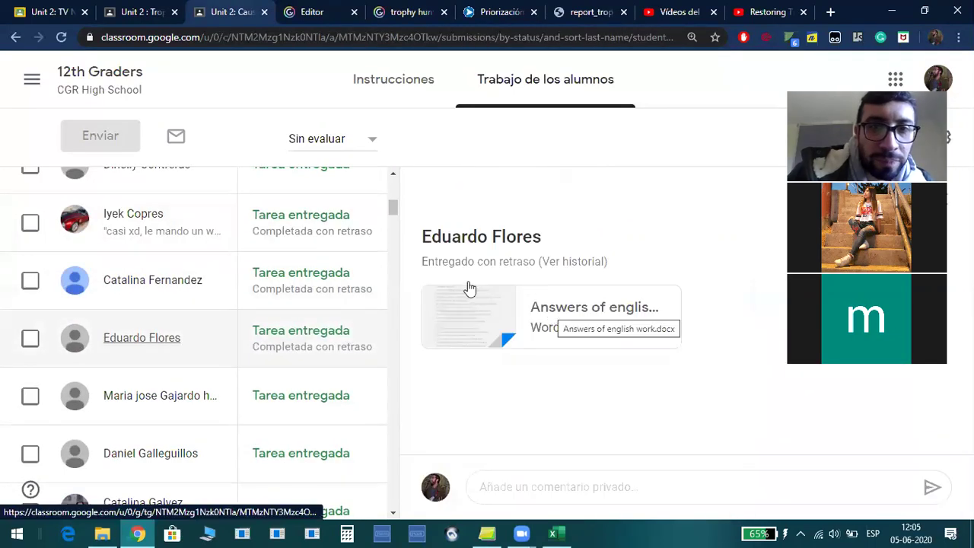
right_click(598, 320)
key(Escape)
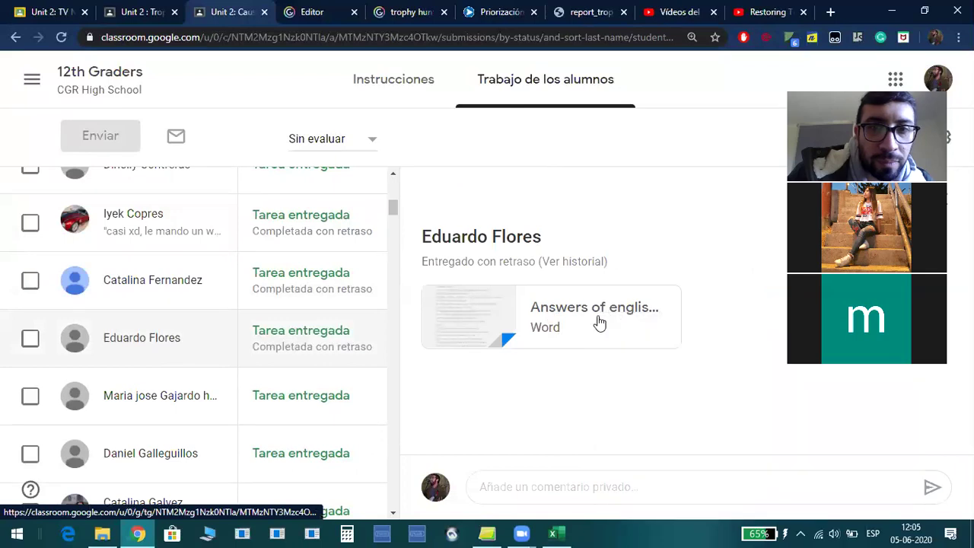
middle_click(598, 321)
drag(397, 210, 396, 191)
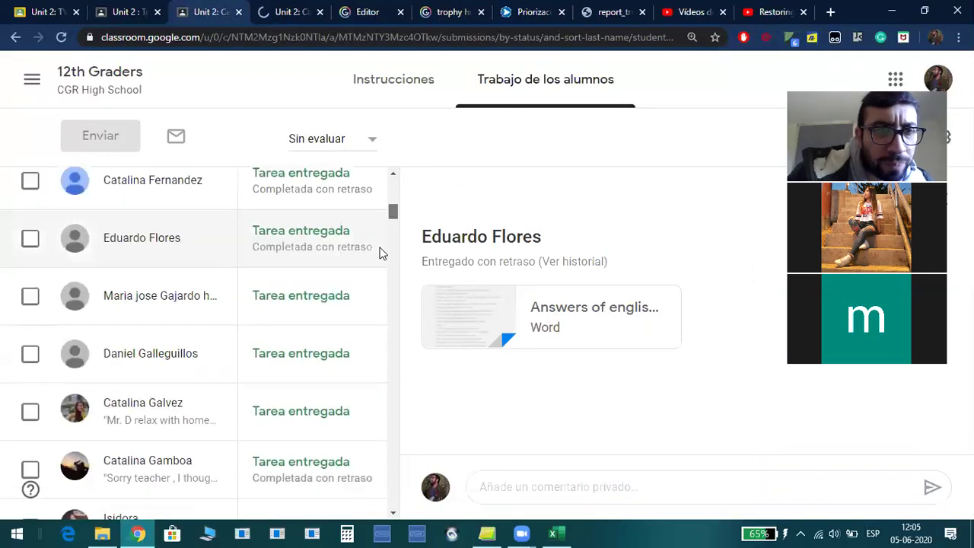
click(265, 11)
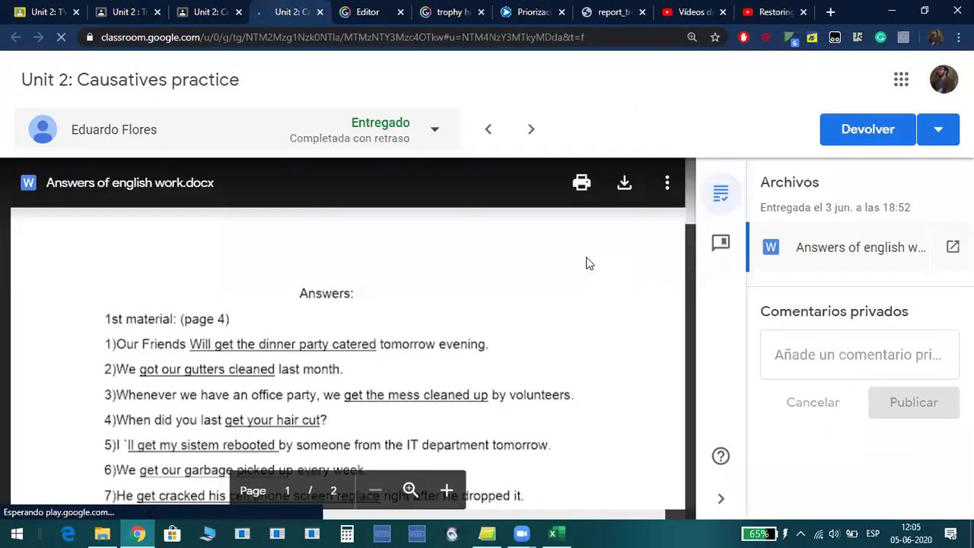
Review the student's answers across both pages of "Answers of english work.docx", and return to the start of the document
scroll(586, 258, down, 15)
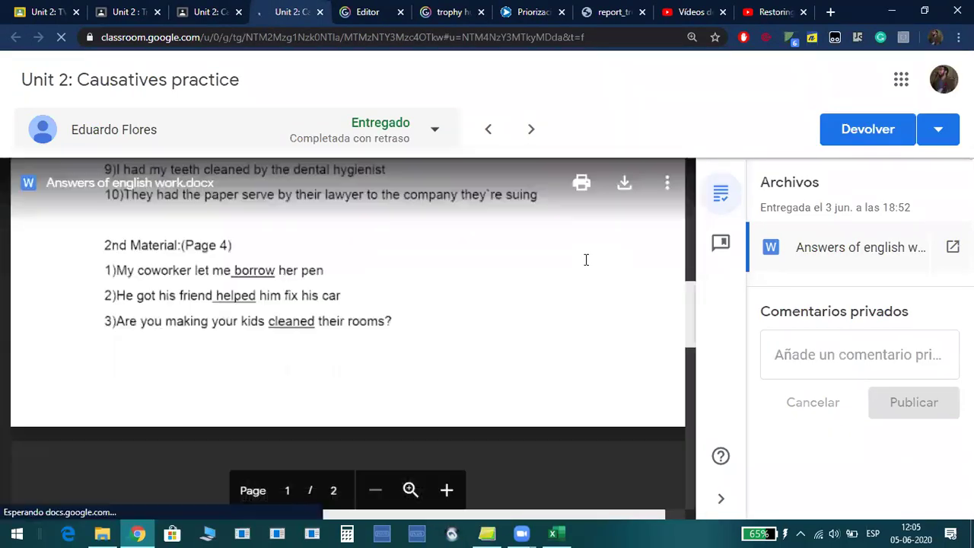
scroll(583, 269, down, 2)
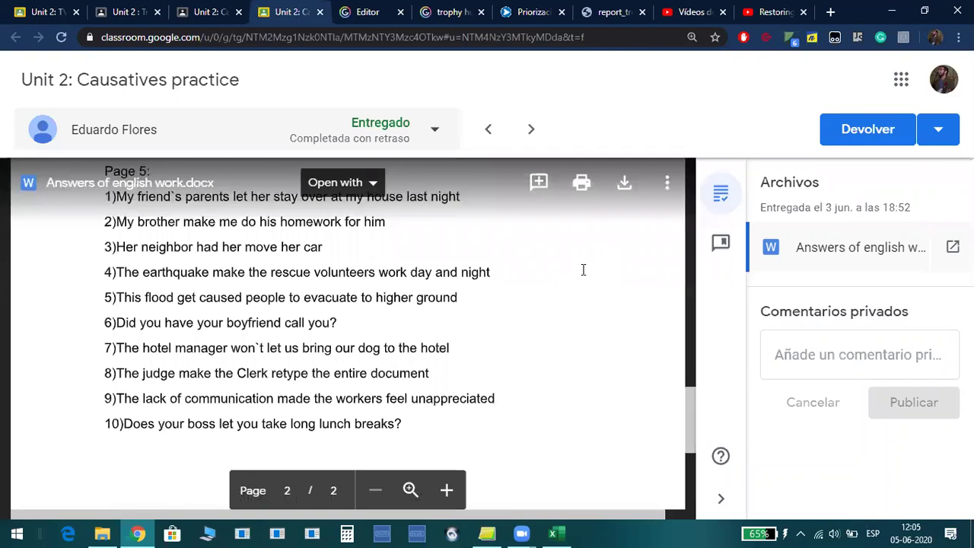
drag(691, 411, 700, 196)
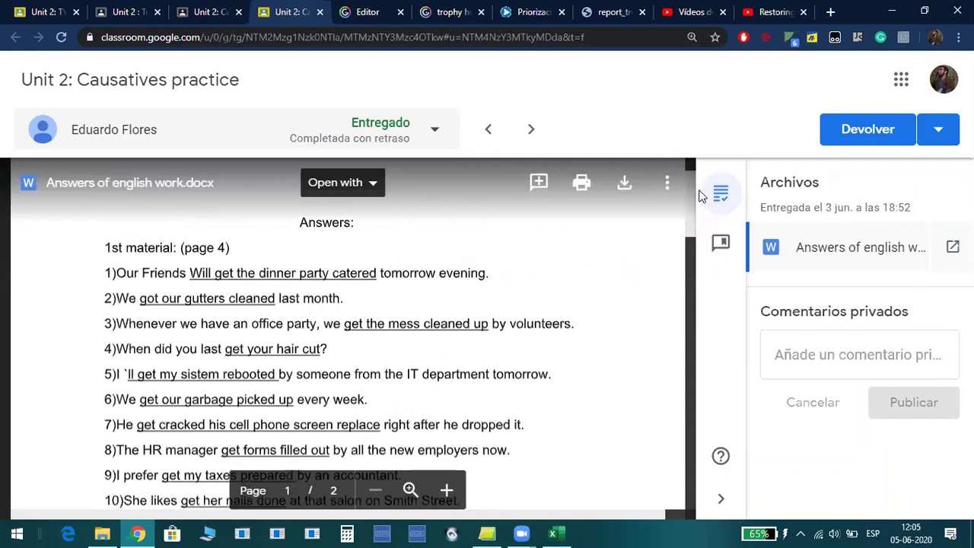
scroll(700, 195, up, 1)
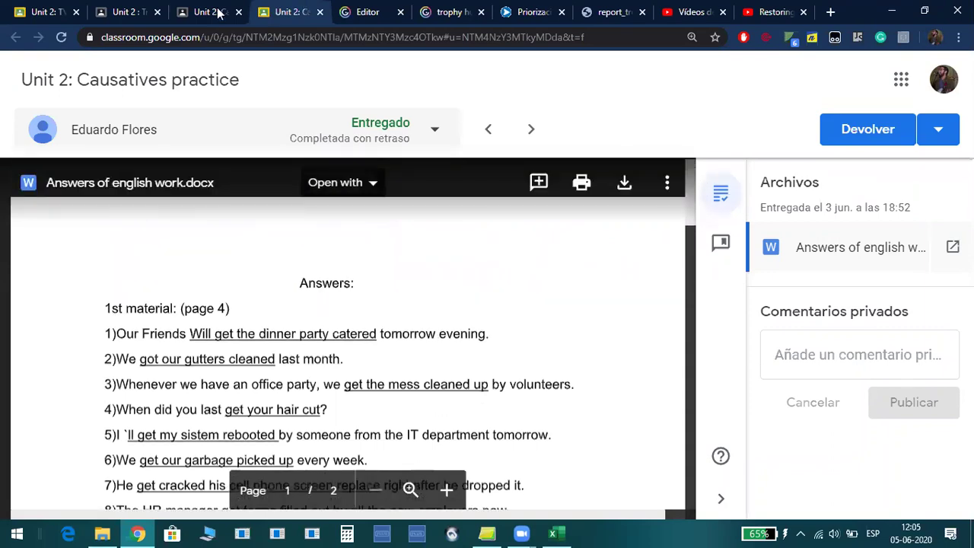
Return to the "Unit 2: Causatives practice" assignment, and open the attached 88_Causative-Verbs_US_Student.pdf from its instructions
click(209, 11)
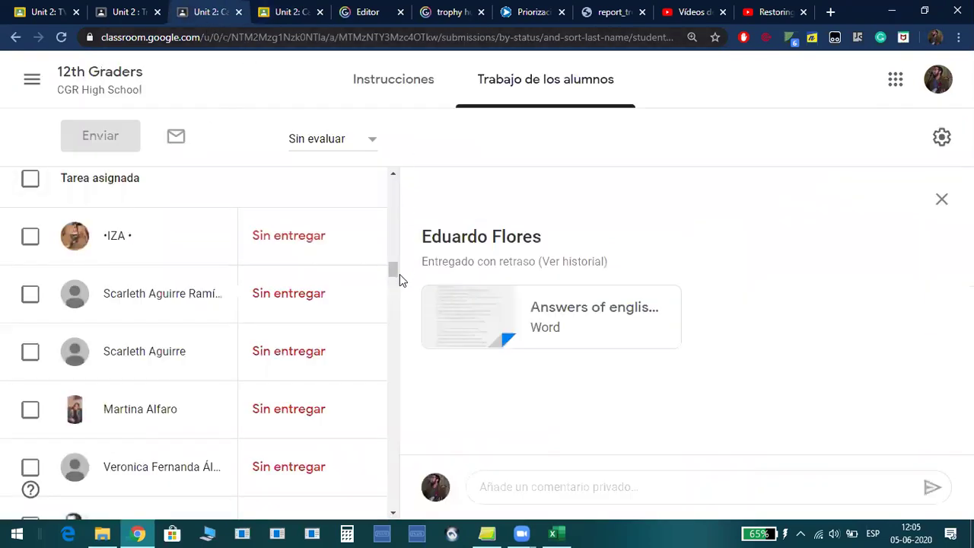
scroll(393, 249, up, 3)
click(377, 82)
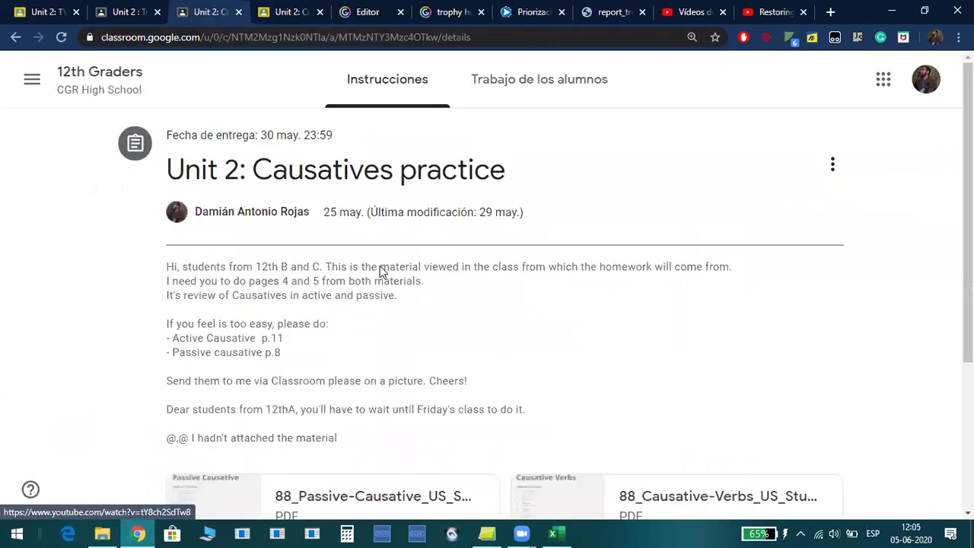
scroll(386, 276, down, 3)
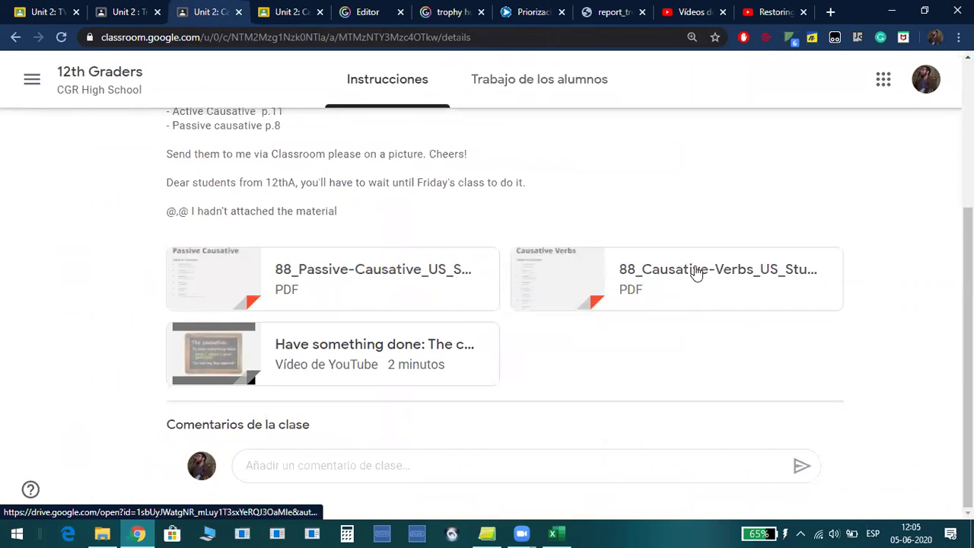
click(695, 274)
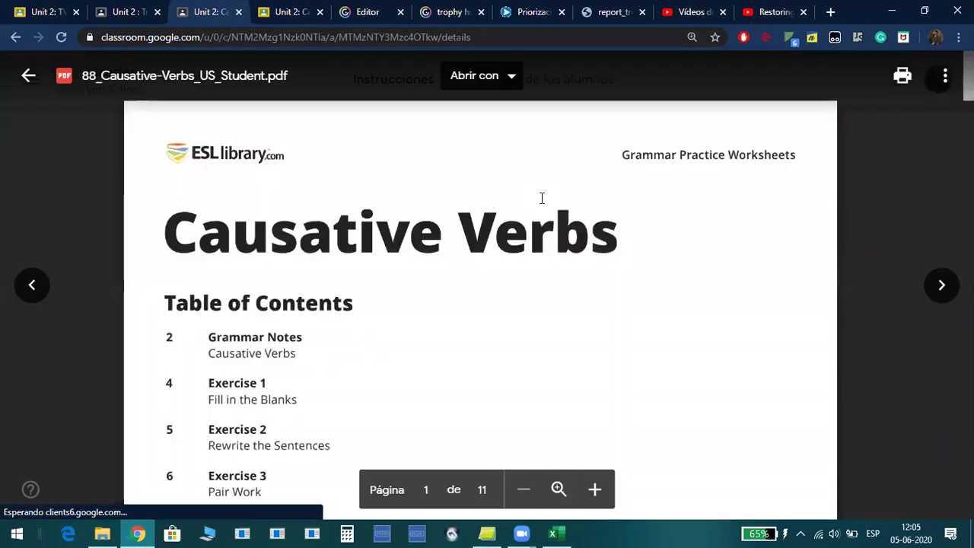
Read the grammar notes on causative verbs in the PDF, from meaning and pattern to the notes, continuing to Exercise 1 on page 4
scroll(739, 186, down, 13)
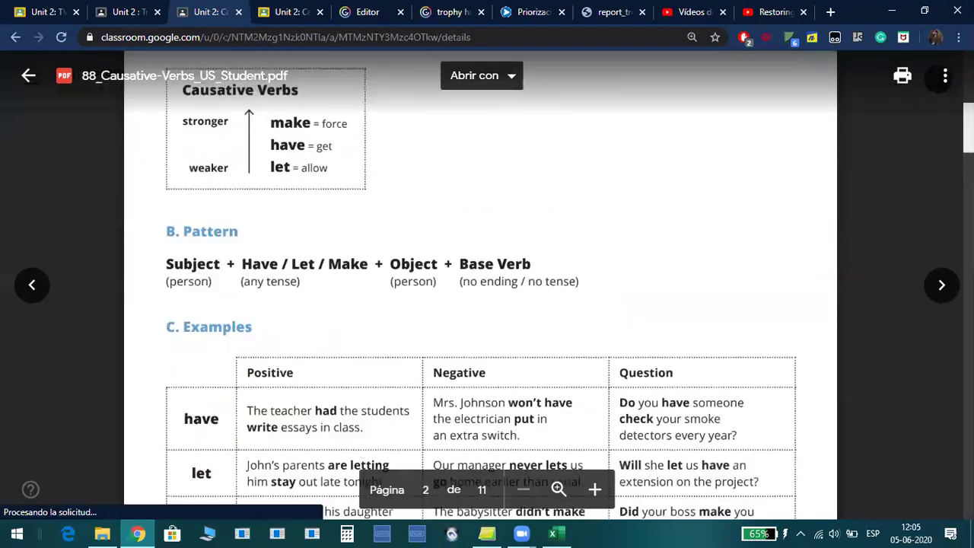
scroll(494, 287, down, 1)
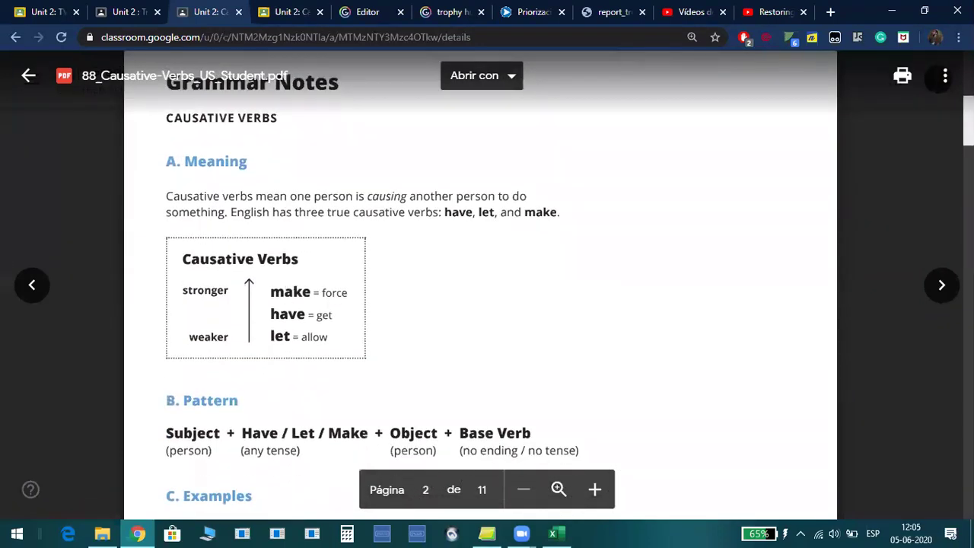
scroll(480, 296, down, 1)
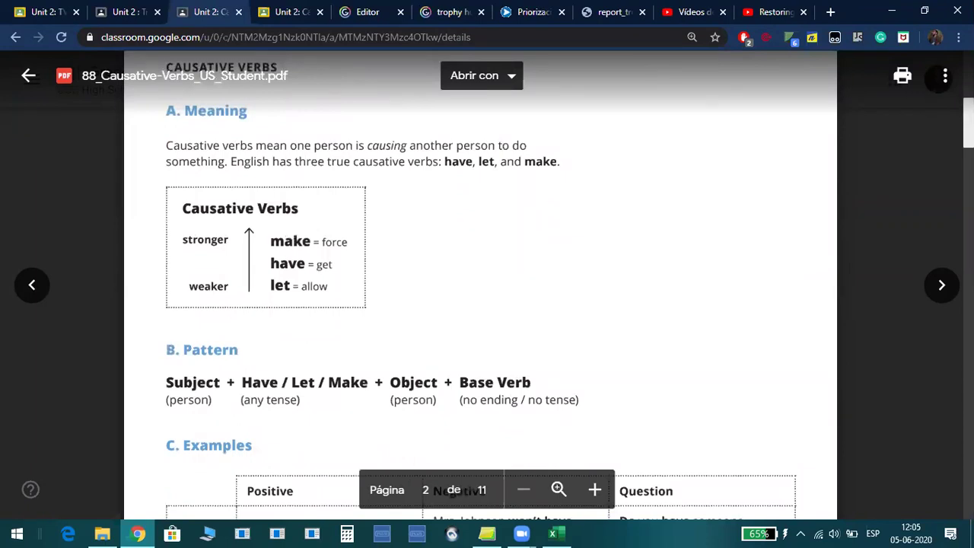
scroll(480, 287, down, 10)
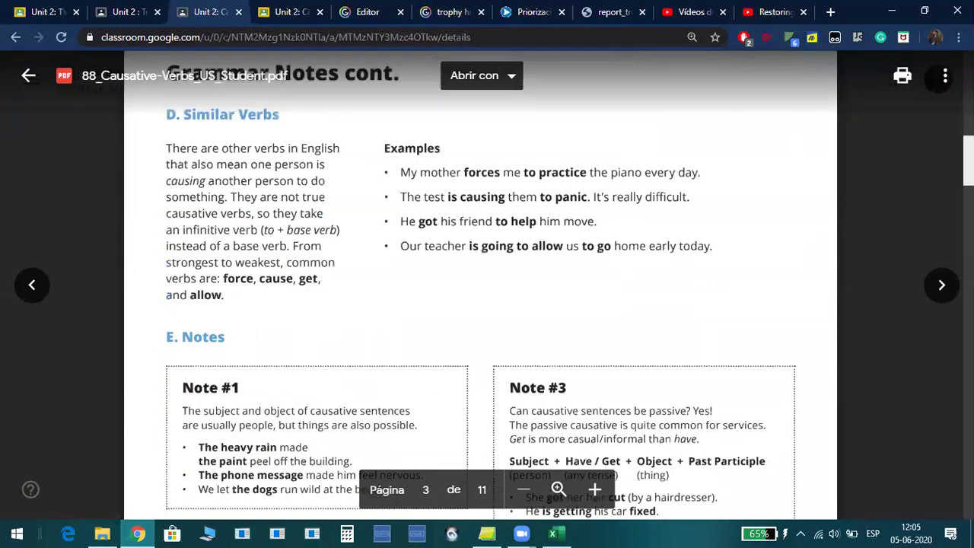
scroll(480, 287, down, 1)
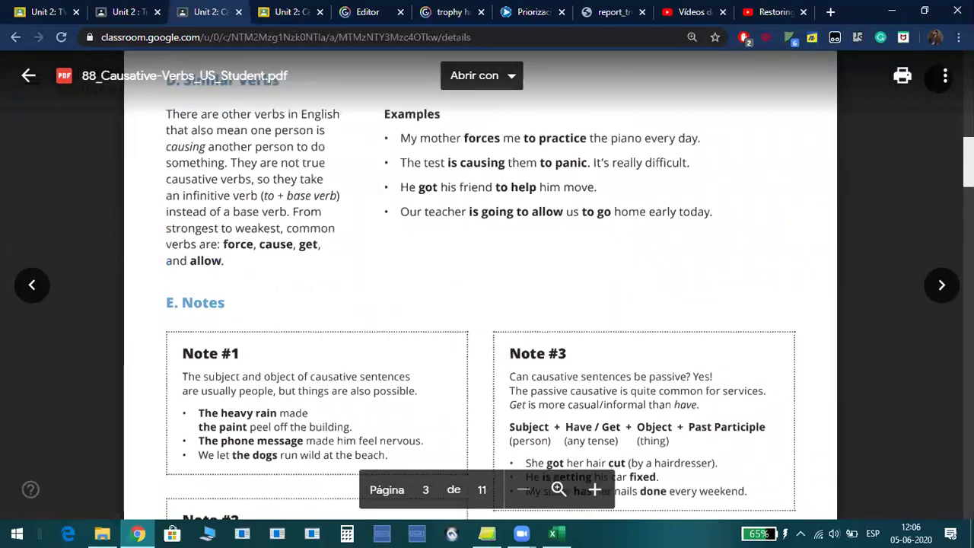
scroll(480, 288, down, 4)
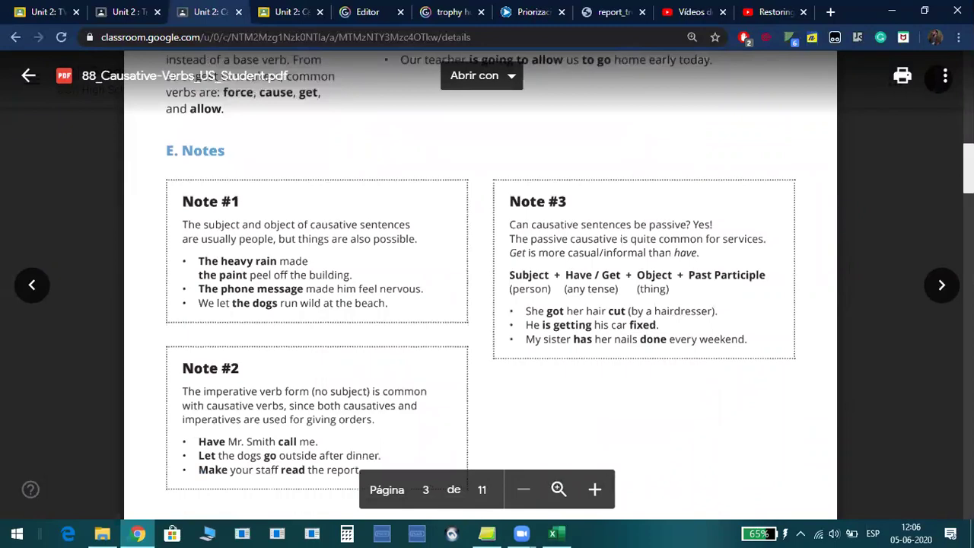
scroll(480, 288, down, 17)
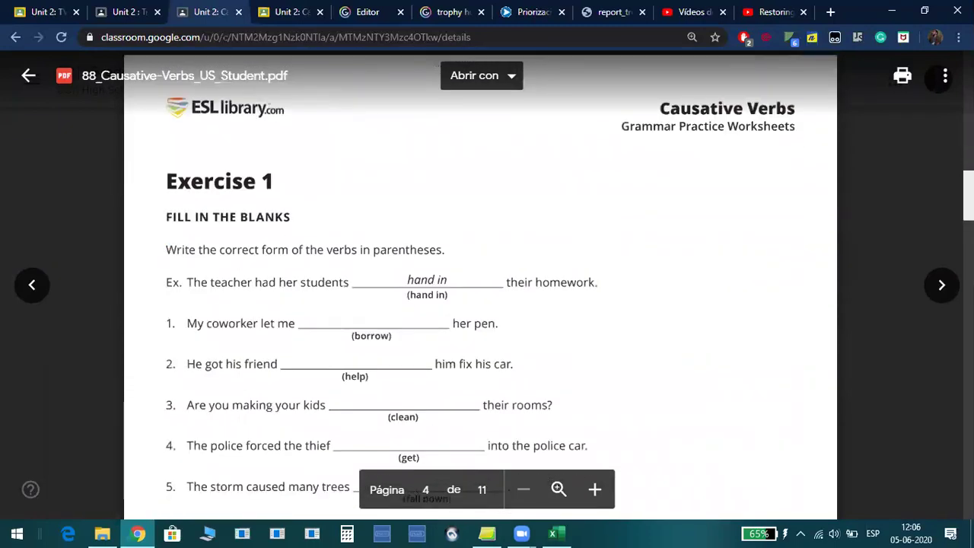